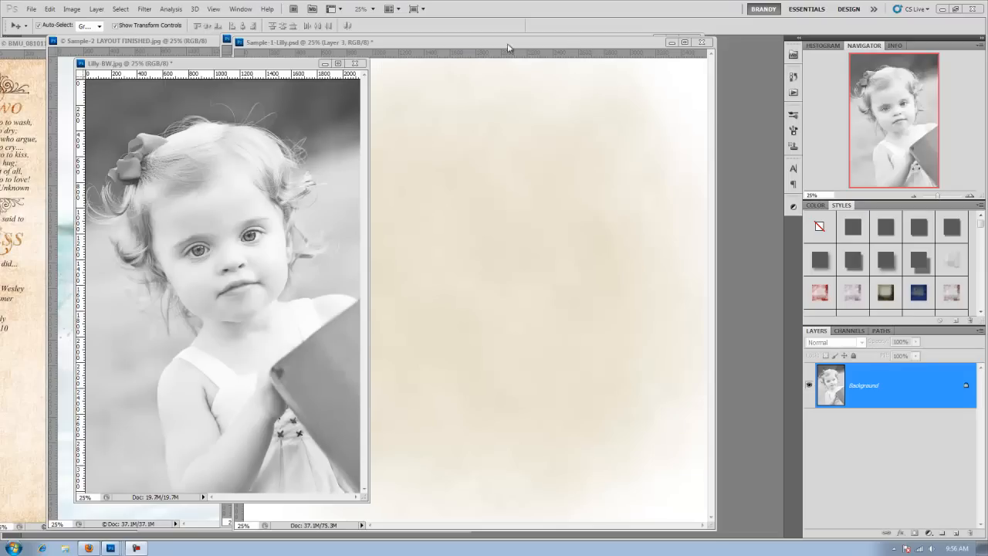
Add a Brightness/Contrast adjustment layer to the black-and-white portrait photo.
key(ctrl+Tab)
key(ctrl+Tab)
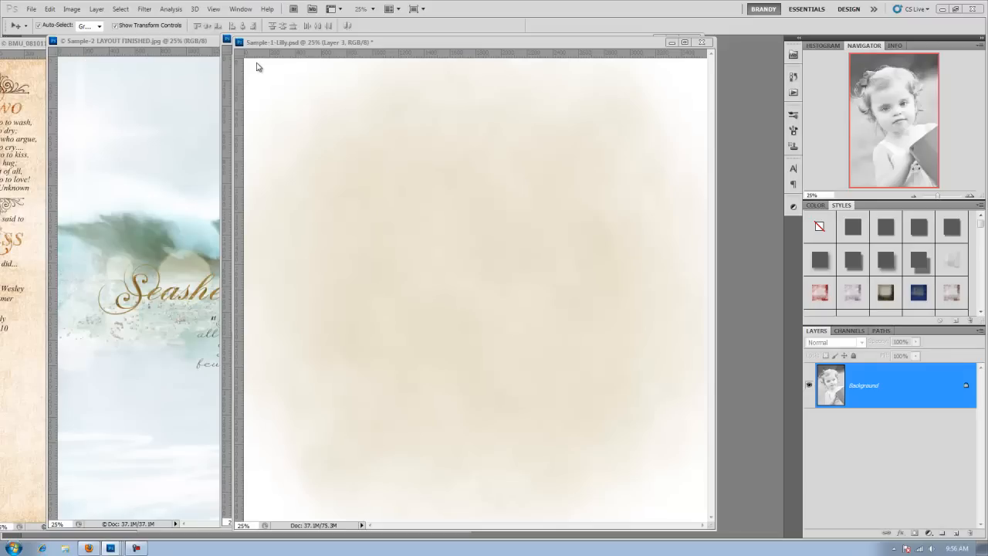
key(ctrl+Tab)
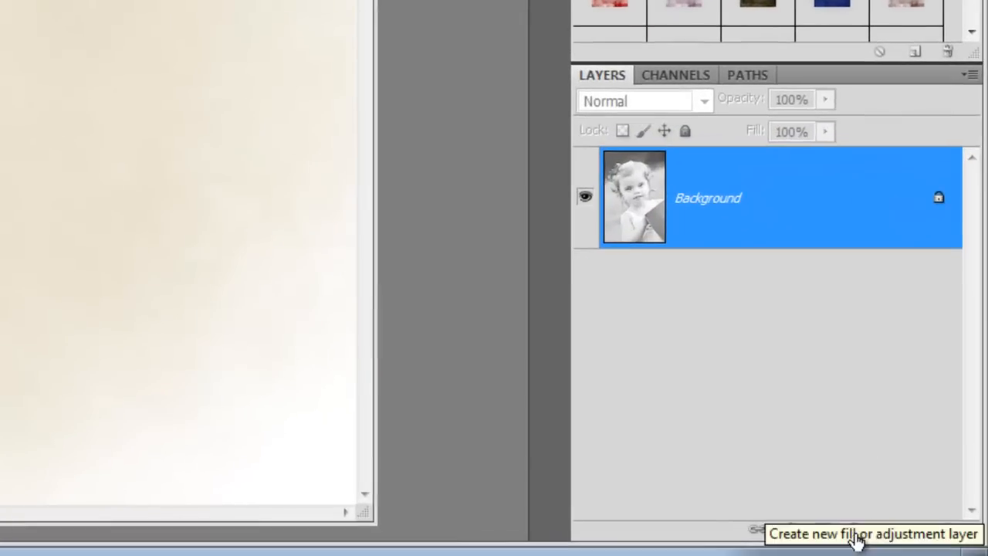
click(930, 534)
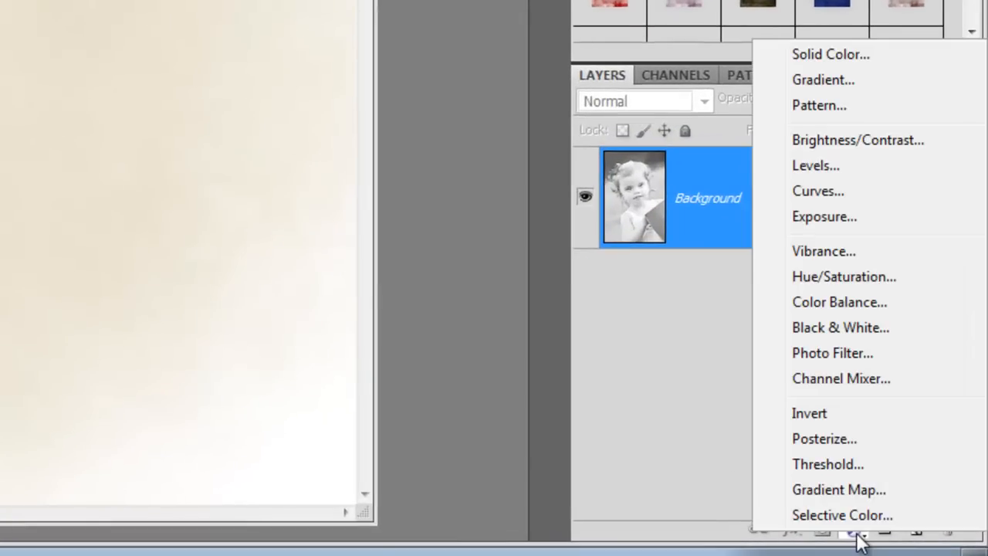
click(847, 141)
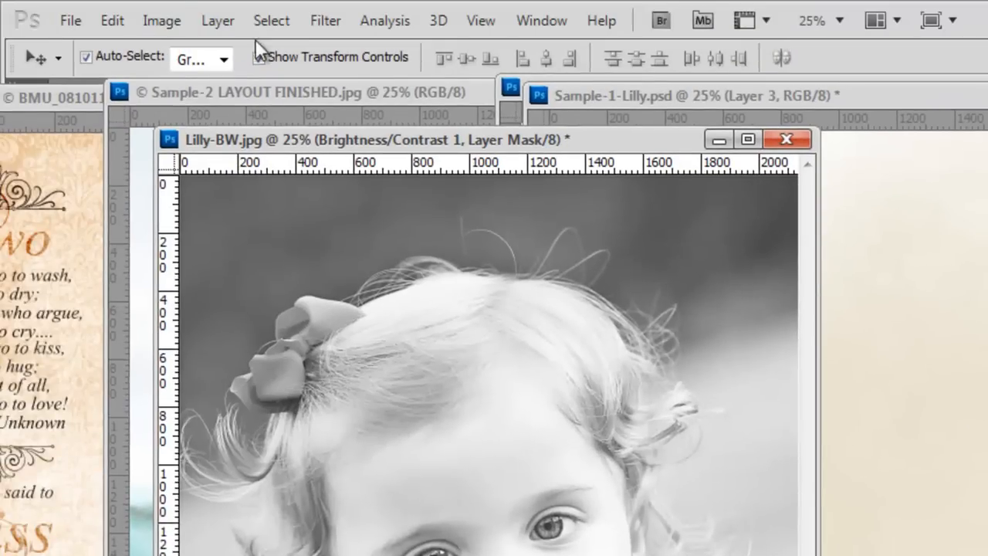
Set the portrait's Brightness/Contrast adjustment to brightness -29 and contrast 32.
click(162, 20)
mouse_move(194, 77)
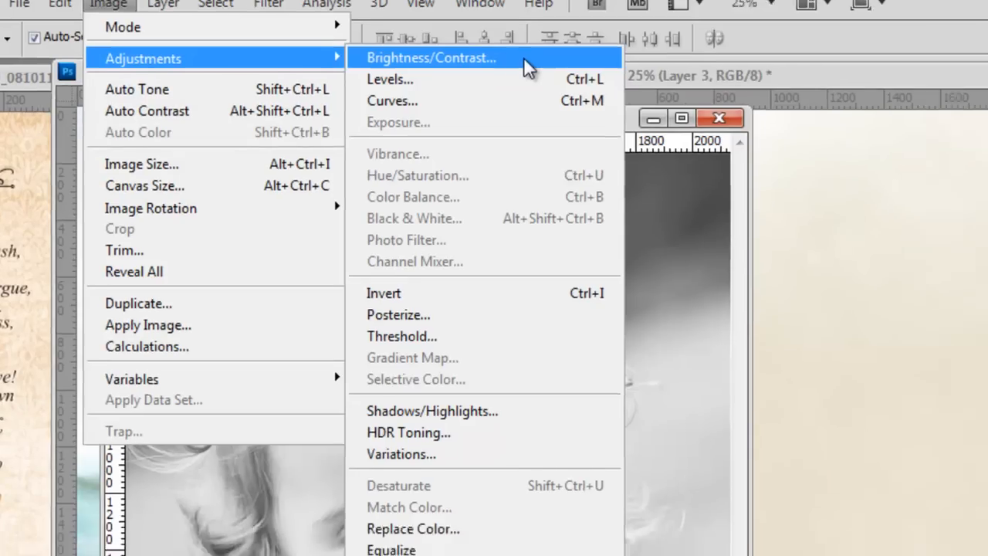
click(589, 80)
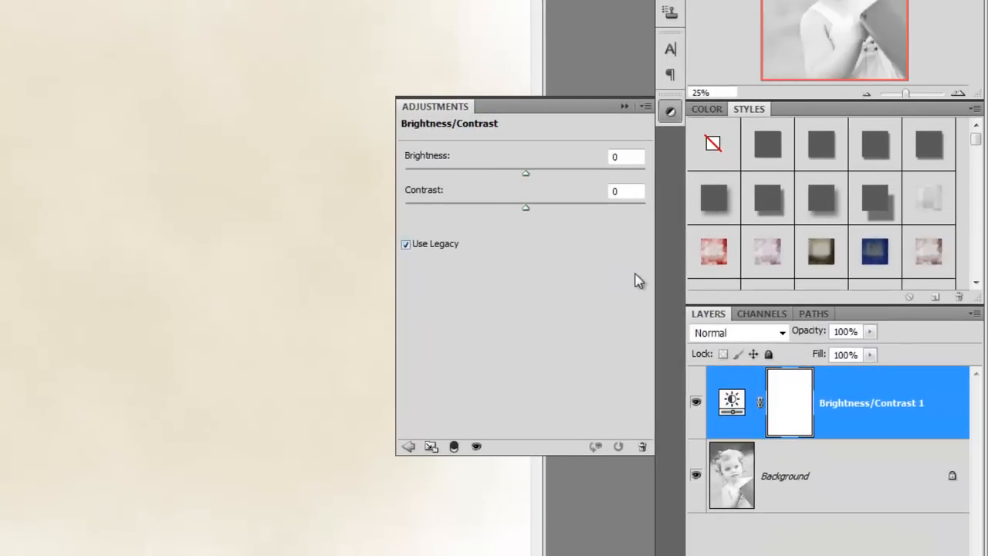
click(849, 485)
click(796, 413)
drag(549, 219, 728, 267)
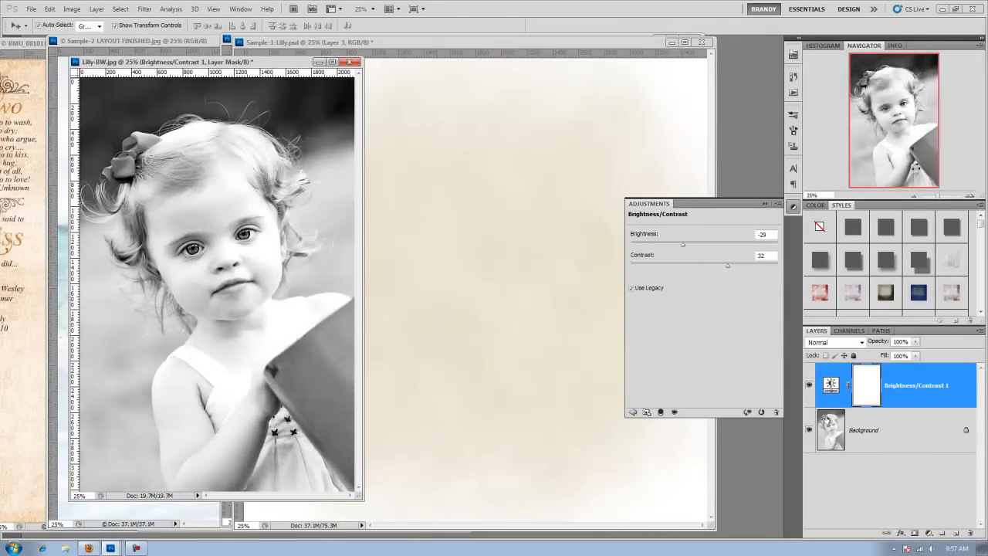
Compare the portrait with and without the Brightness/Contrast adjustment, and flatten the image.
click(809, 385)
click(809, 386)
click(809, 386)
click(809, 385)
click(765, 204)
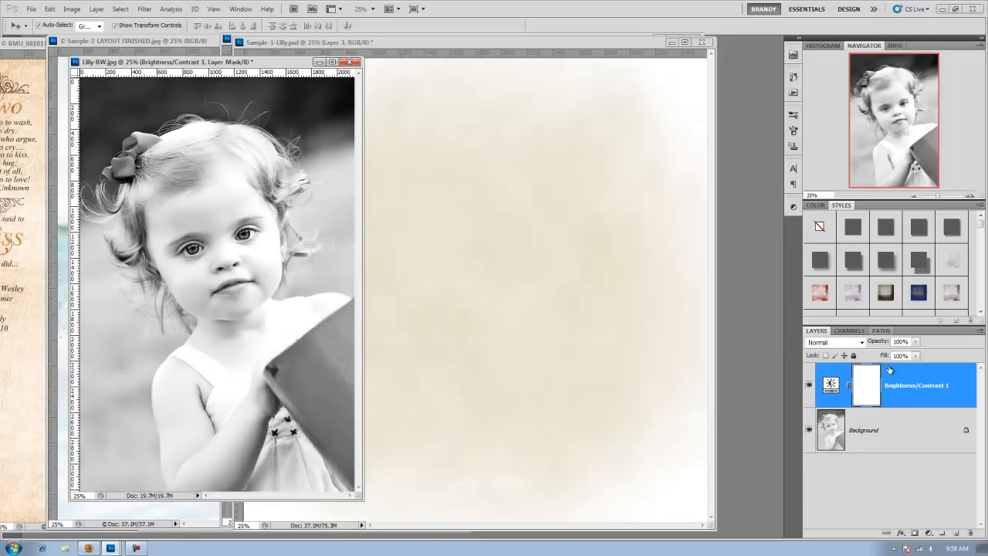
right_click(909, 396)
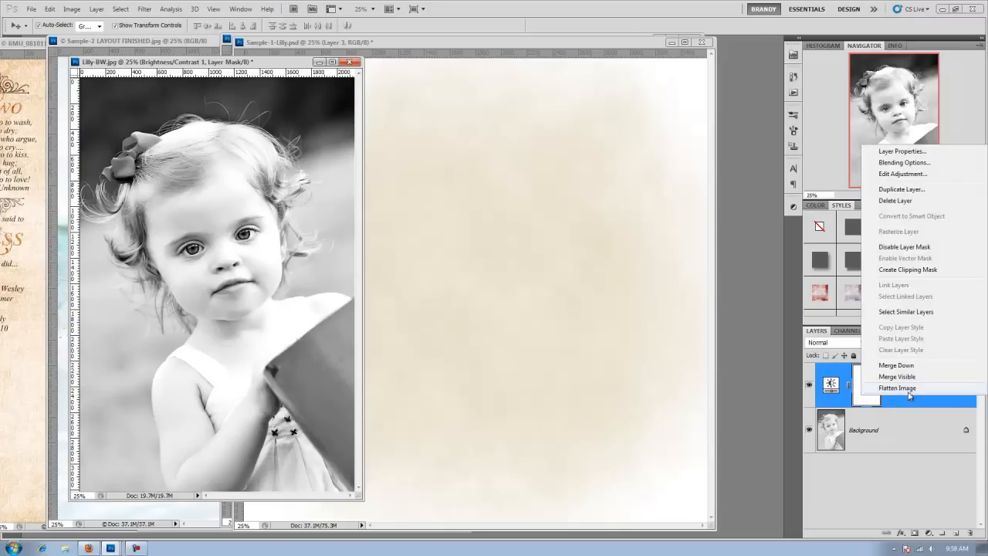
click(907, 389)
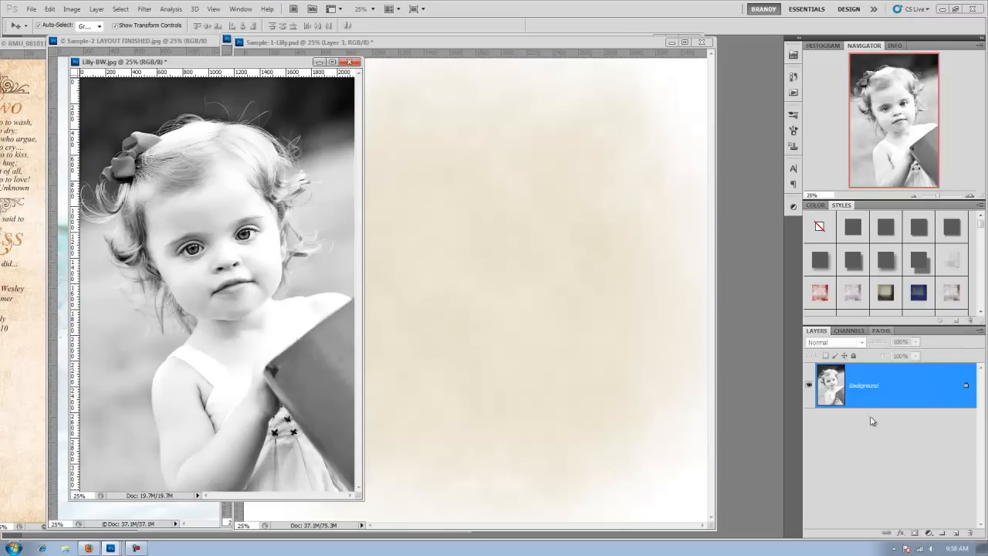
Bring the flattened portrait into the cream-background Sample-1 document above Layer 3, and move the source photo window out of the way.
click(583, 65)
click(809, 385)
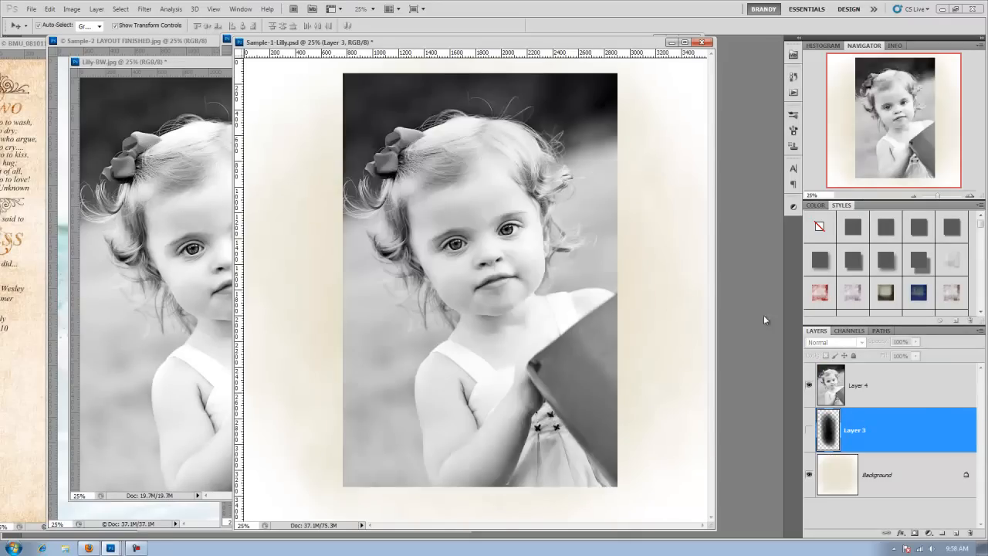
click(154, 61)
drag(154, 67, 27, 2)
click(956, 7)
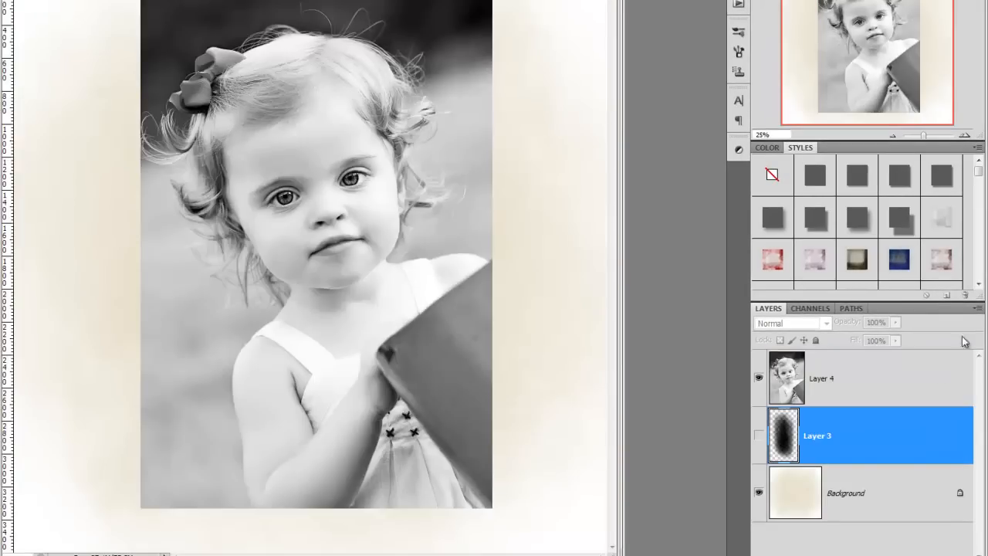
Try the Color Burn blend mode on the portrait in Layer 4 and shift the portrait slightly to the left.
click(849, 386)
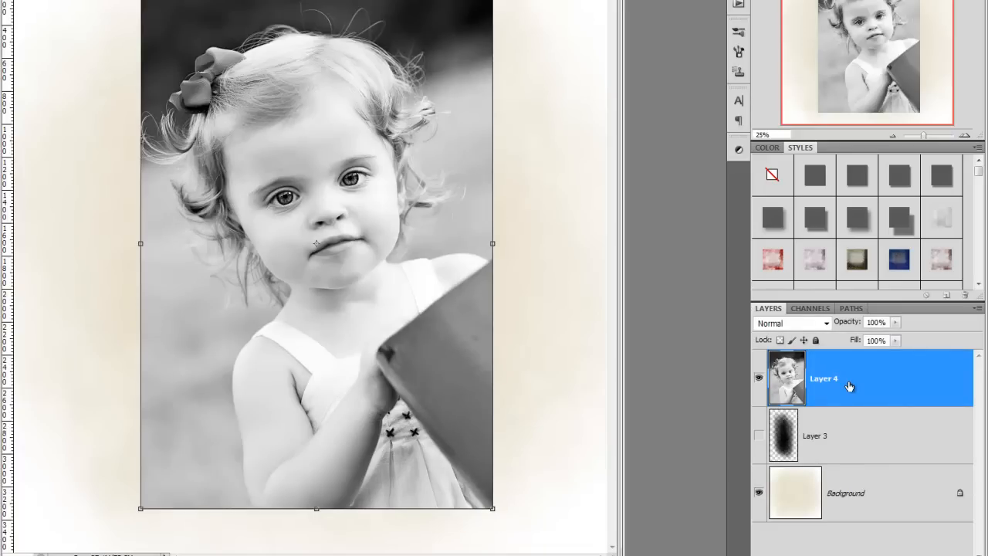
click(826, 323)
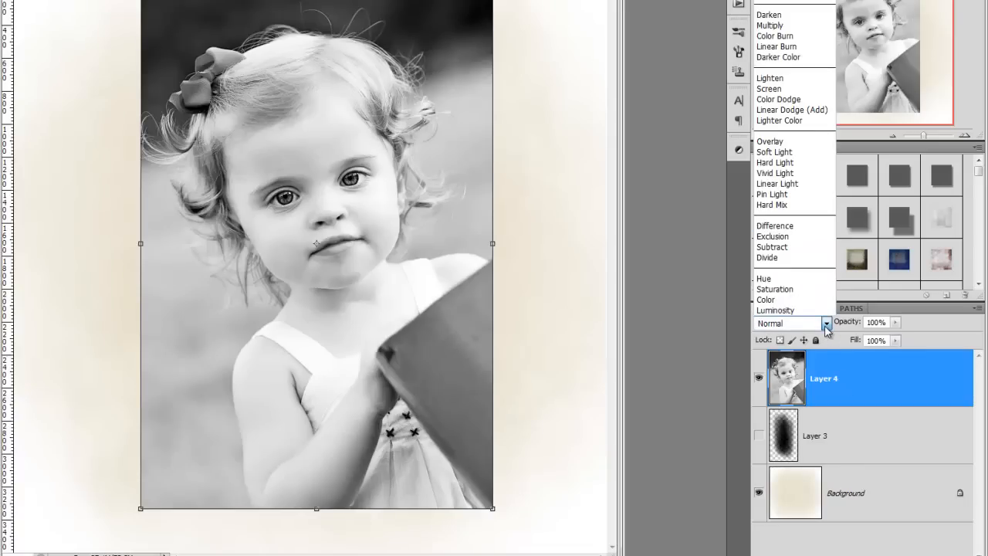
click(797, 37)
mouse_move(370, 237)
mouse_down()
mouse_move(251, 226)
mouse_move(427, 231)
mouse_move(361, 231)
mouse_move(353, 245)
mouse_up()
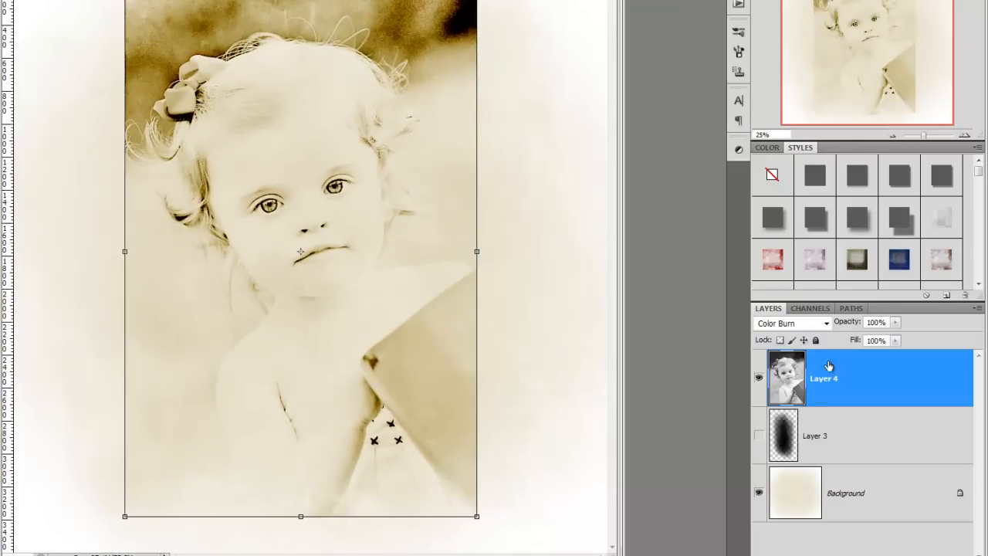
Try the Overlay and Luminosity blend modes on Layer 4, and return it to Normal.
click(824, 322)
click(779, 142)
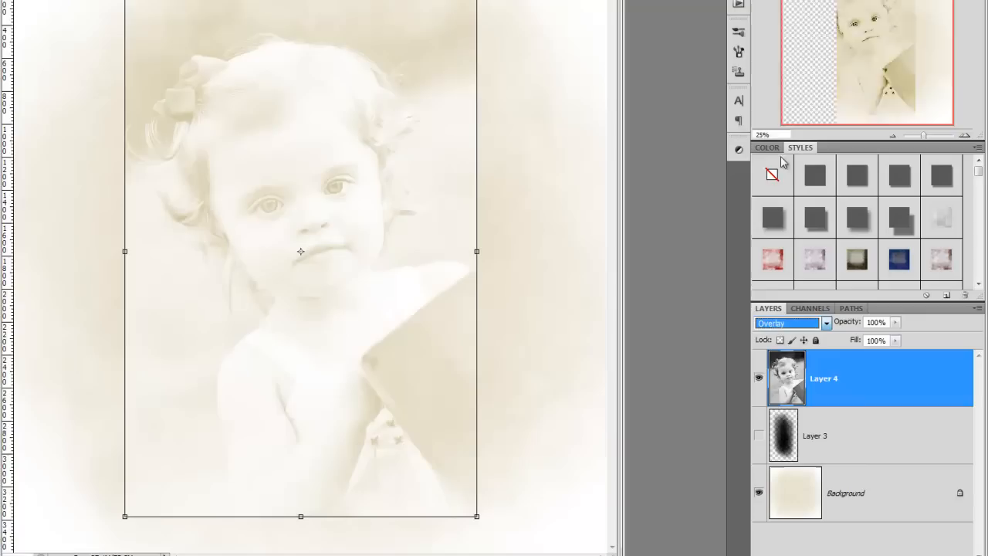
click(545, 344)
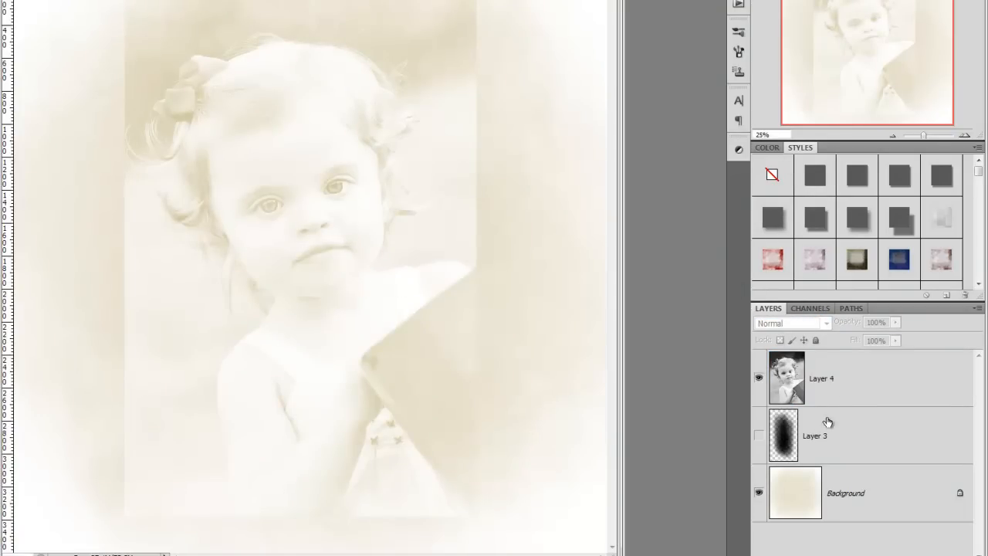
click(851, 395)
click(815, 323)
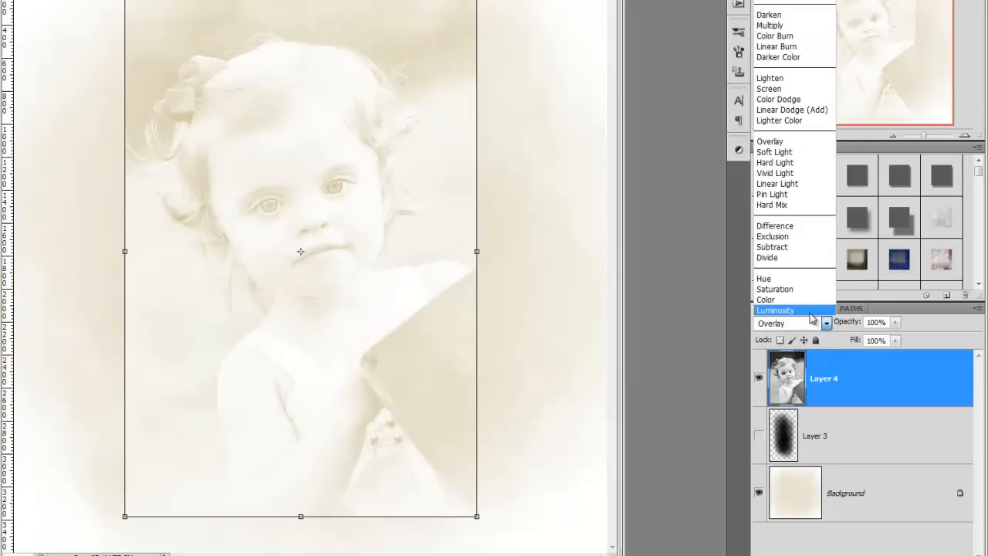
click(810, 310)
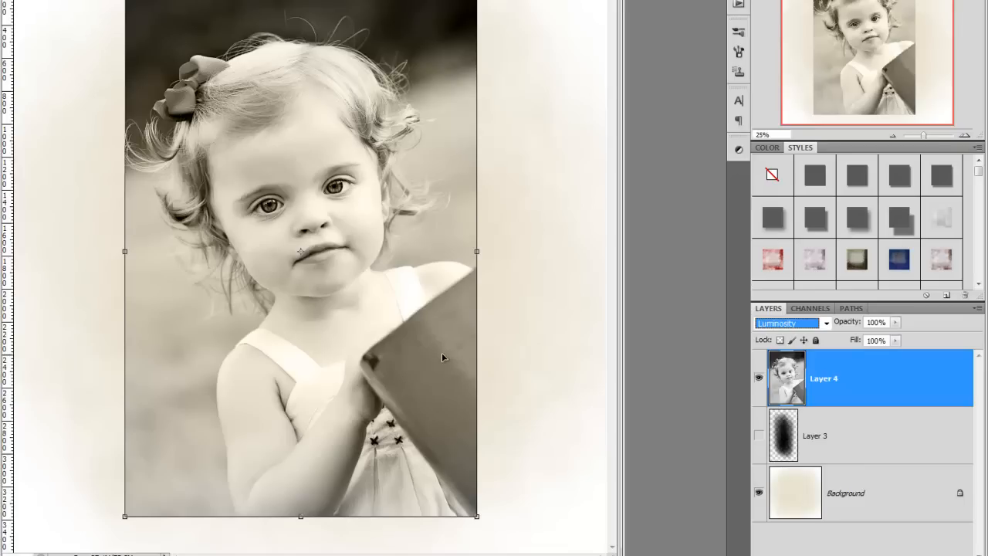
click(818, 322)
click(772, 6)
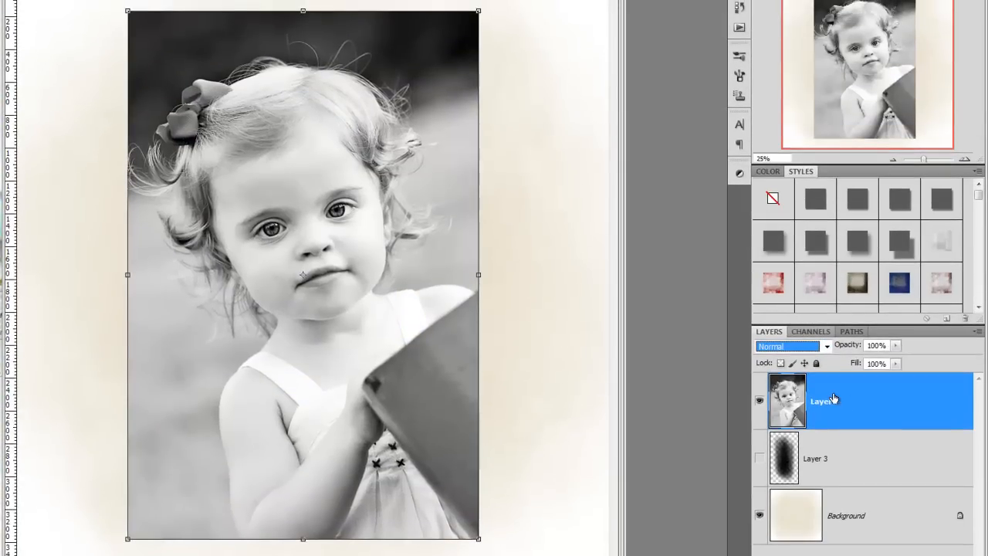
Preview Layer 4 with the Color Burn blend mode again, and restore Normal.
click(827, 346)
click(807, 60)
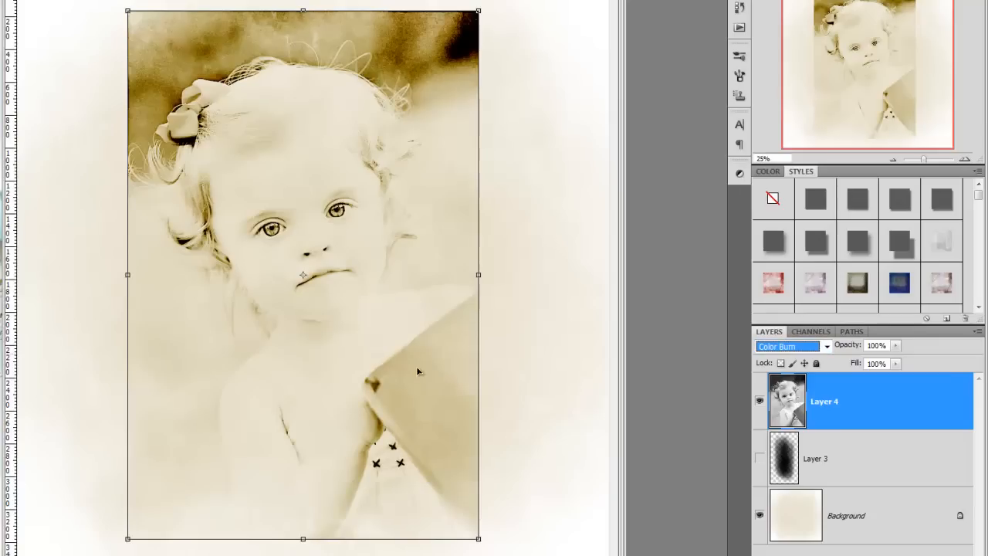
click(503, 461)
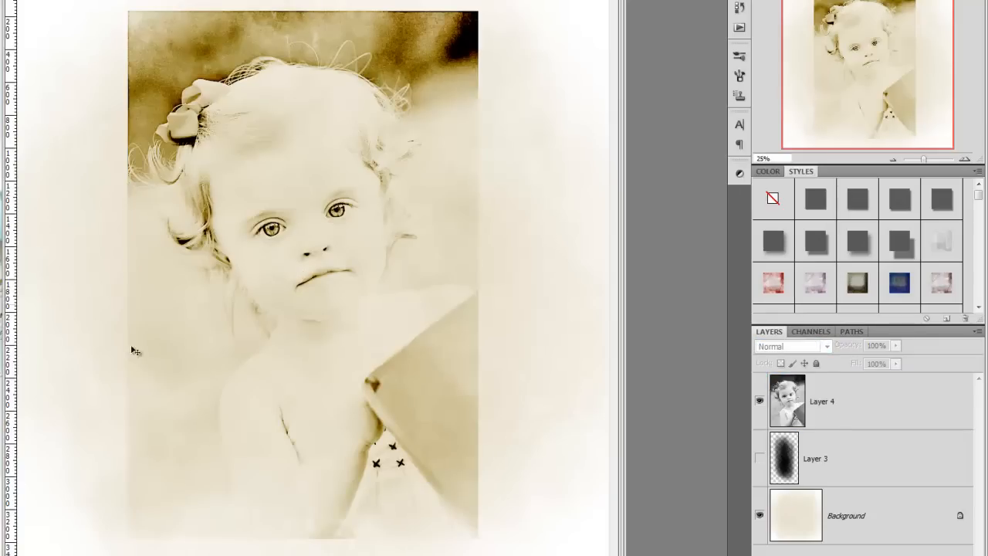
click(838, 397)
click(824, 346)
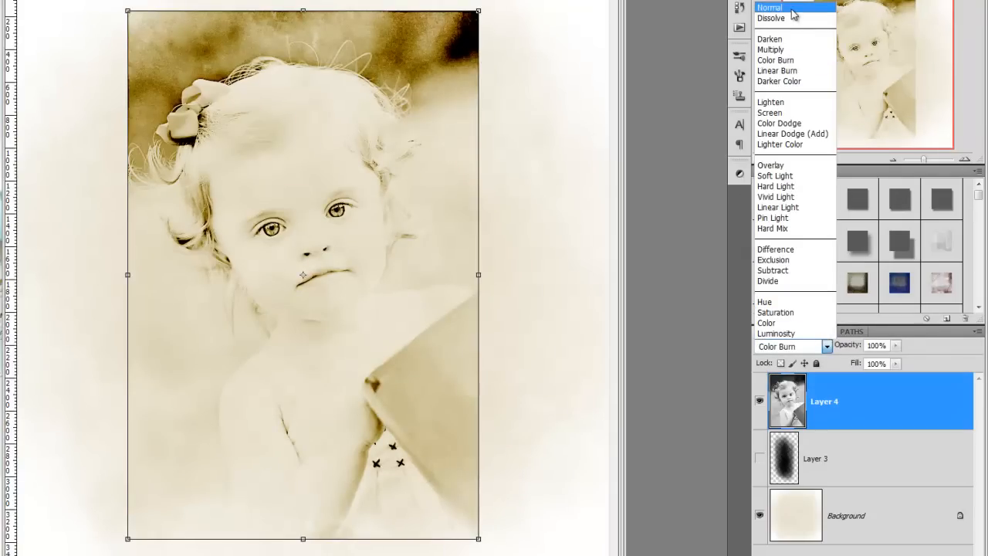
click(792, 10)
Move Layer 3 above Layer 4, make it visible, and position its black brush shape over the girl's face and body.
drag(785, 463, 772, 409)
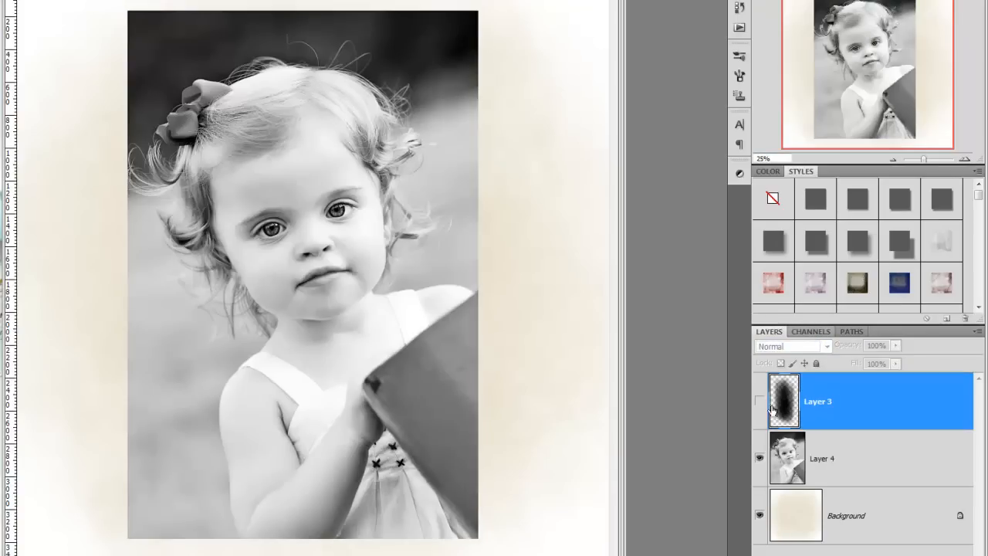
click(760, 400)
drag(335, 278, 334, 279)
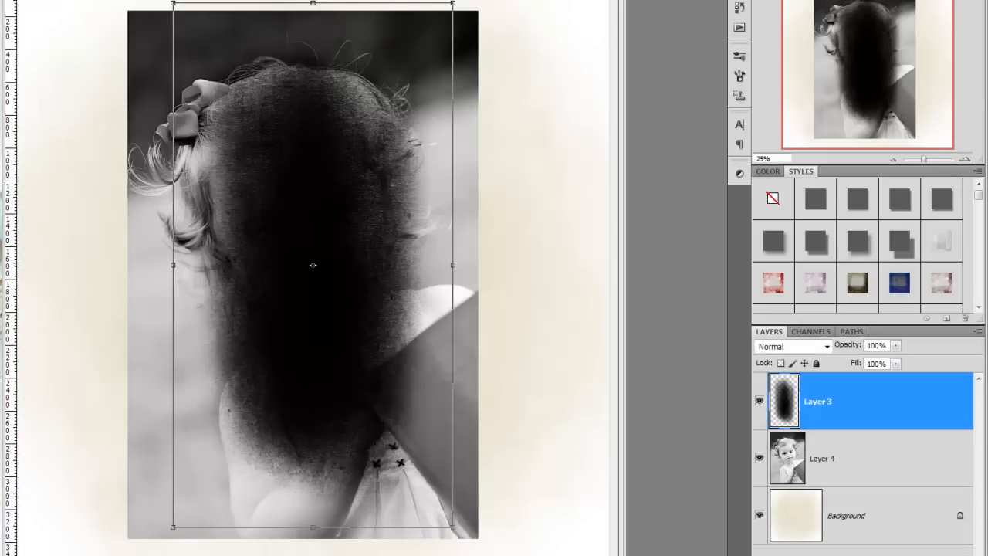
key(Return)
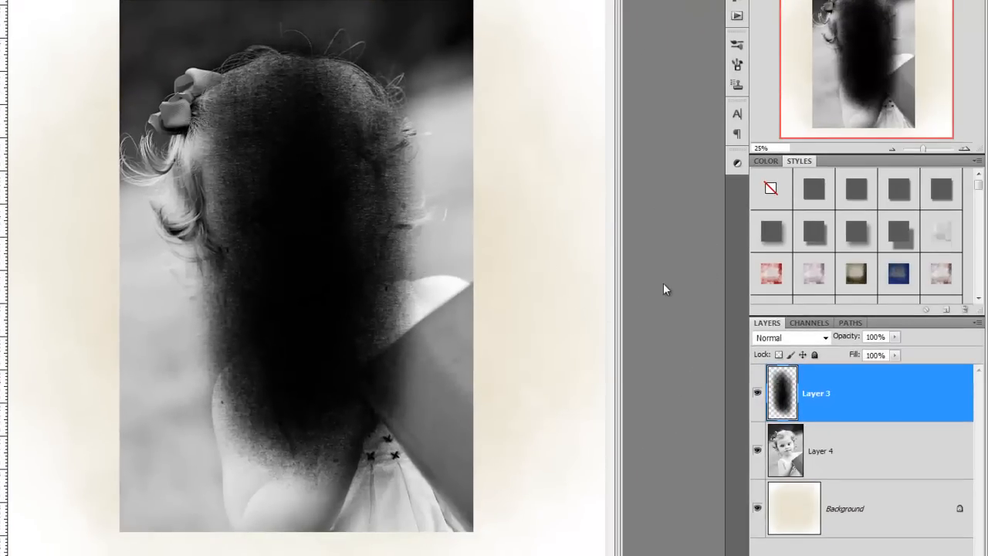
key(ctrl+t)
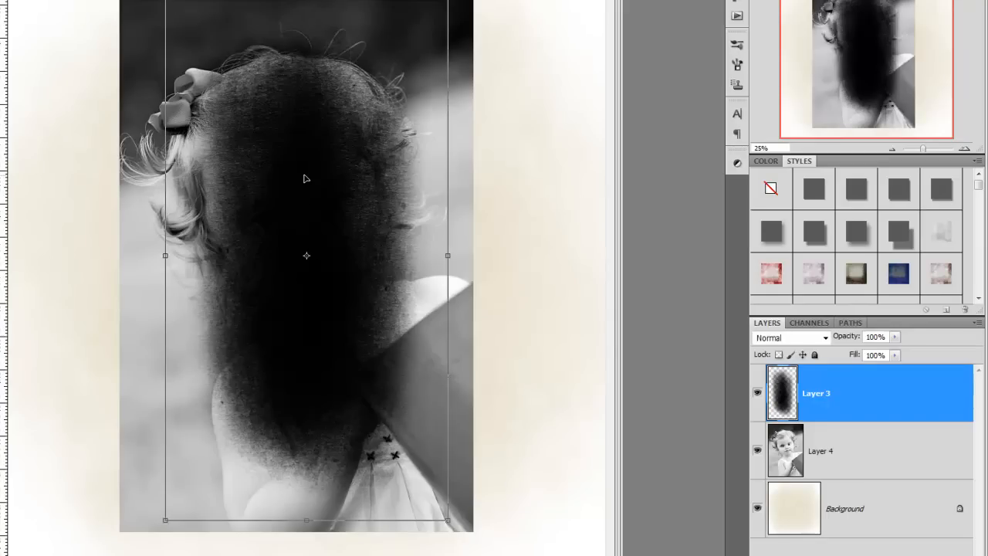
key(Return)
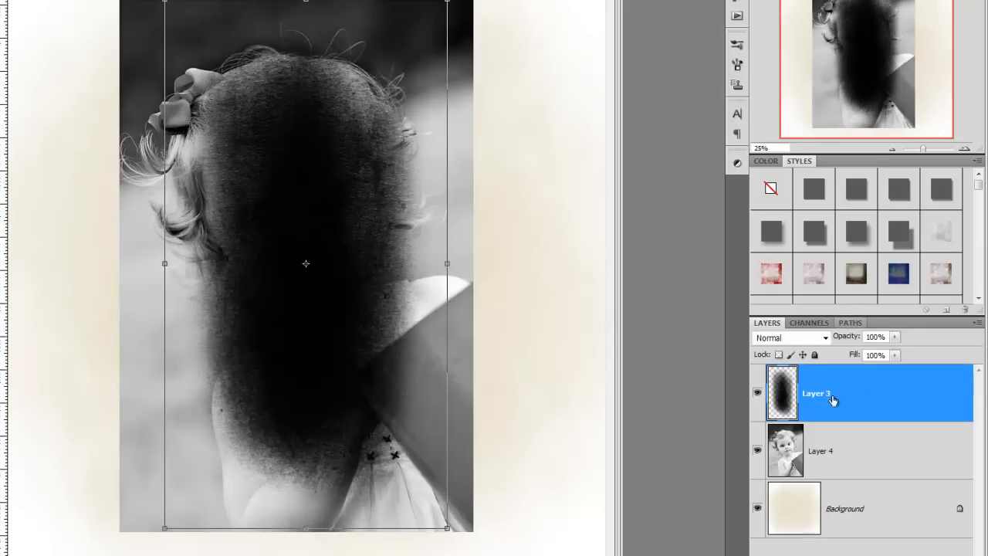
drag(347, 192, 325, 183)
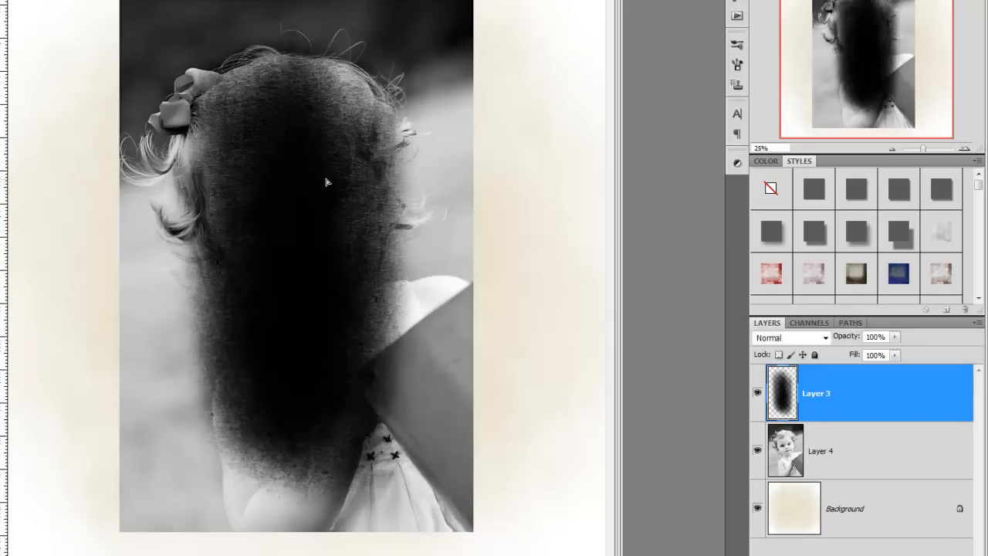
Move Layer 3 back below Layer 4 and clip the portrait in Layer 4 to it with a clipping mask.
key(ctrl+t)
drag(795, 451, 798, 465)
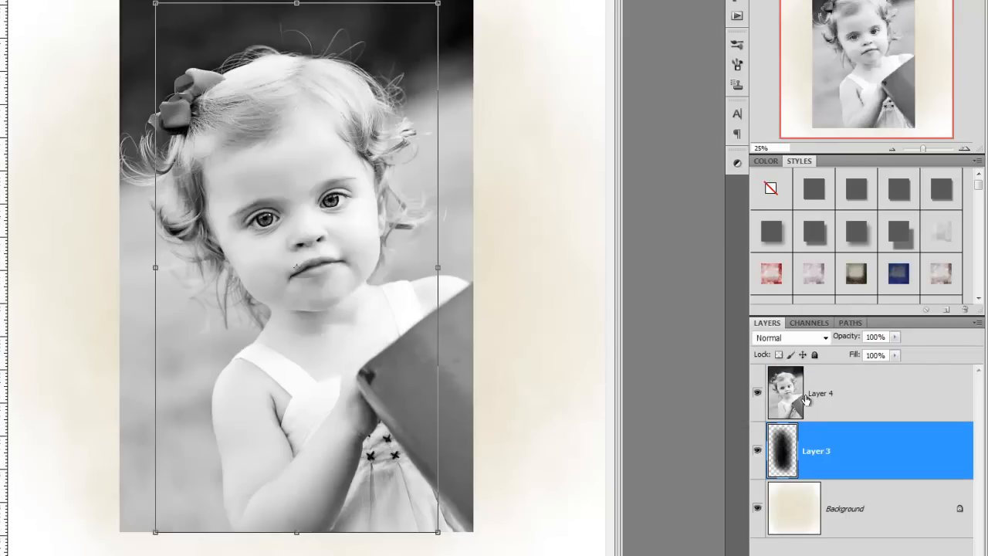
click(861, 404)
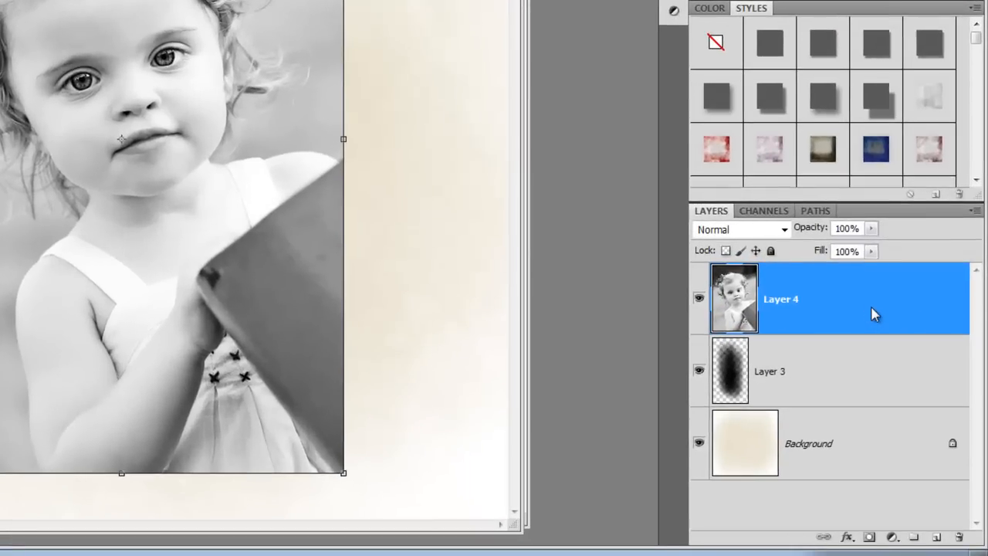
right_click(874, 324)
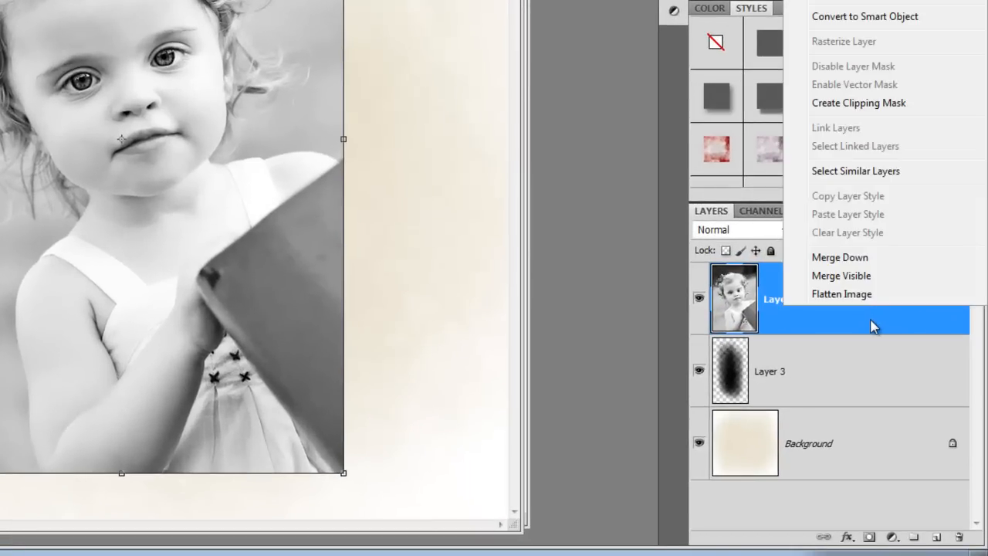
click(863, 104)
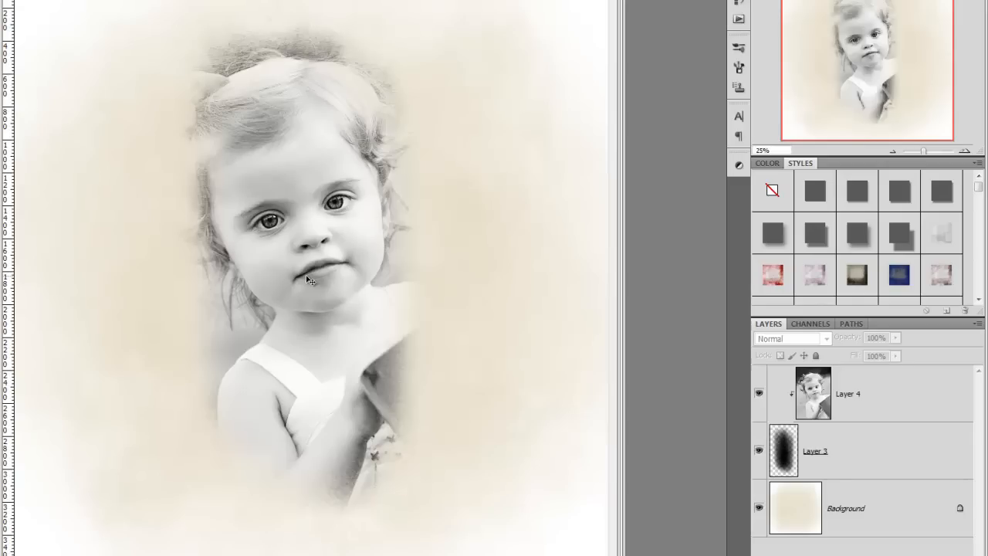
Try the Color Burn and Overlay blend modes on Layer 3, the brush-shape base of the clipped portrait.
click(848, 442)
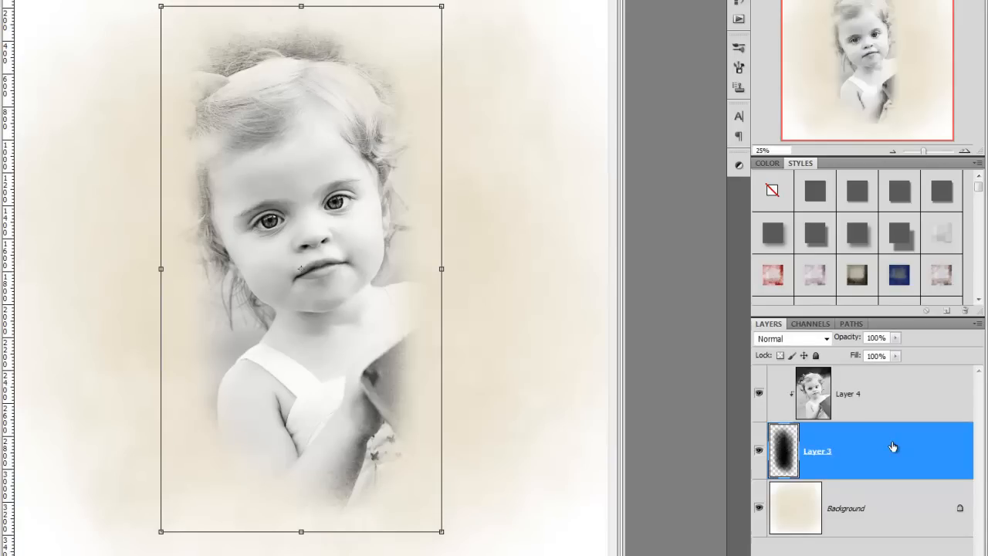
click(826, 338)
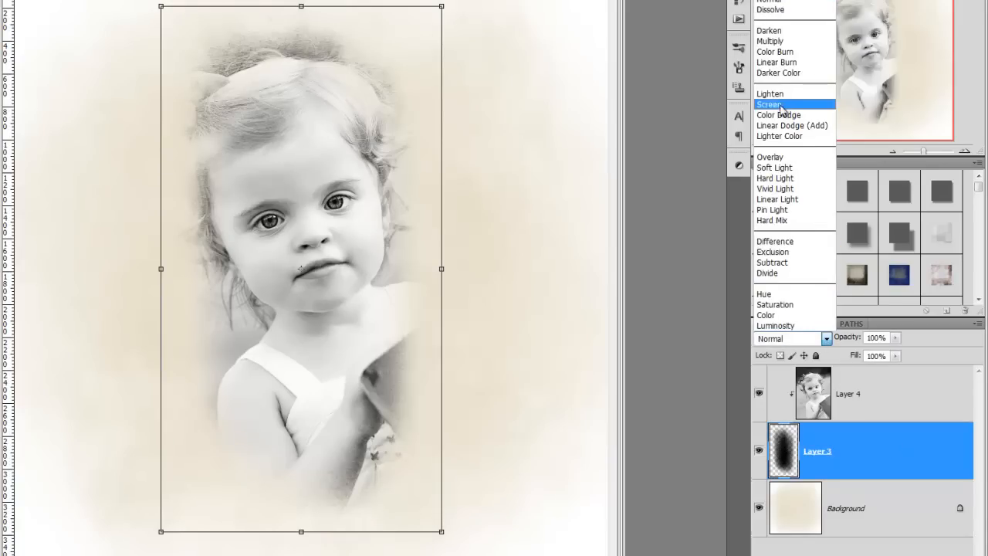
click(782, 52)
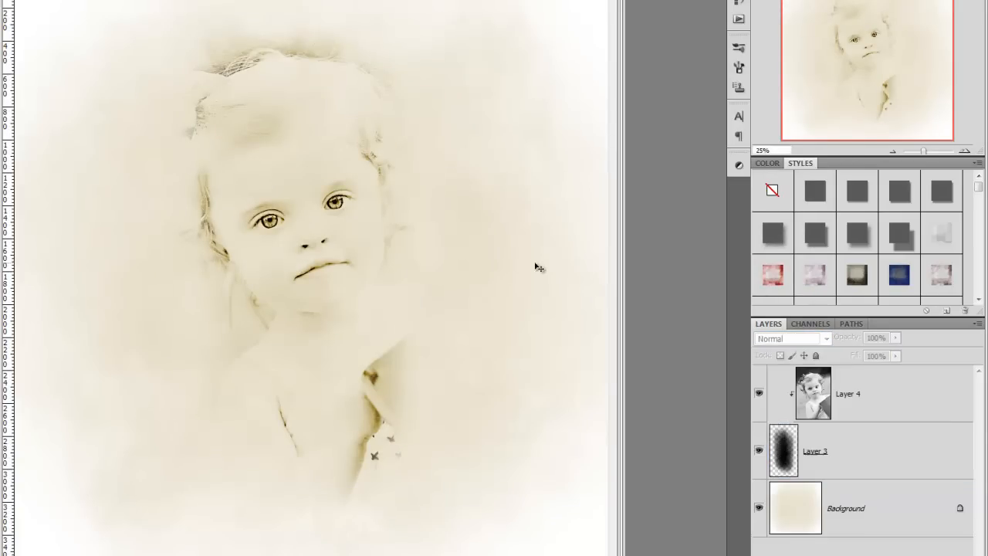
click(866, 447)
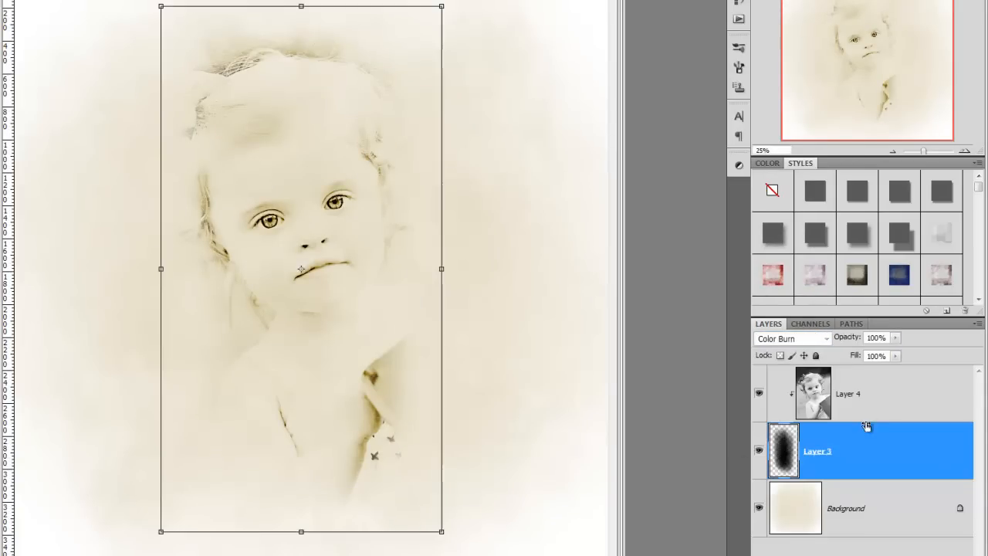
click(826, 338)
click(782, 154)
click(561, 456)
Set the blend mode of the brush-shape Layer 3 to Luminosity and deselect the layer.
click(811, 471)
click(826, 338)
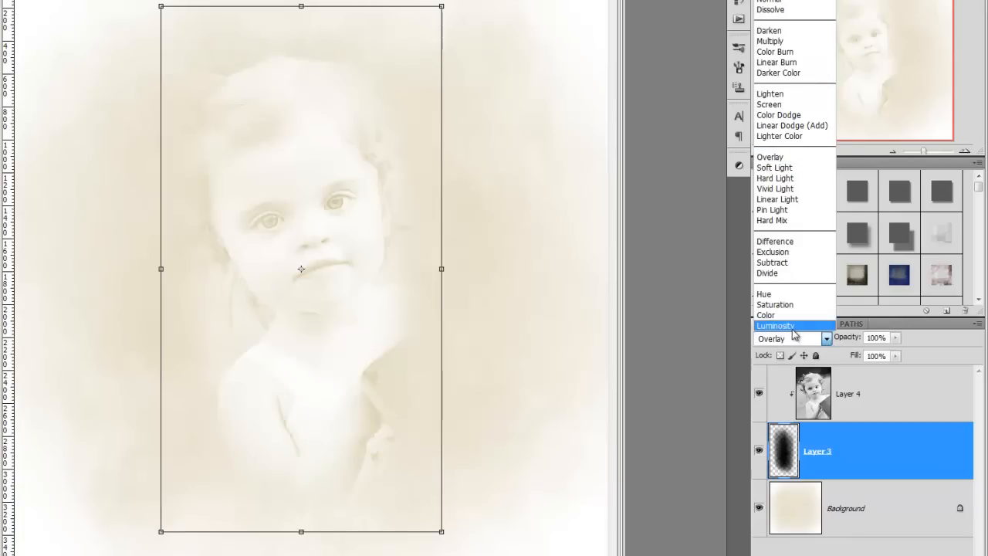
click(793, 329)
click(553, 389)
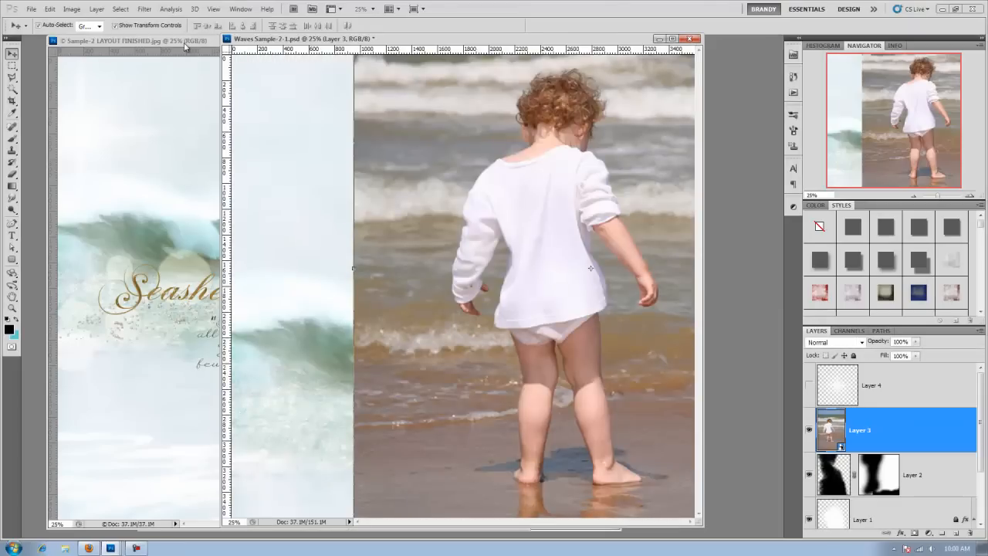
View the finished Sample-2 layout, place its window beside Waves Sample-2-1.psd, and bring the Waves document back to the front.
click(272, 48)
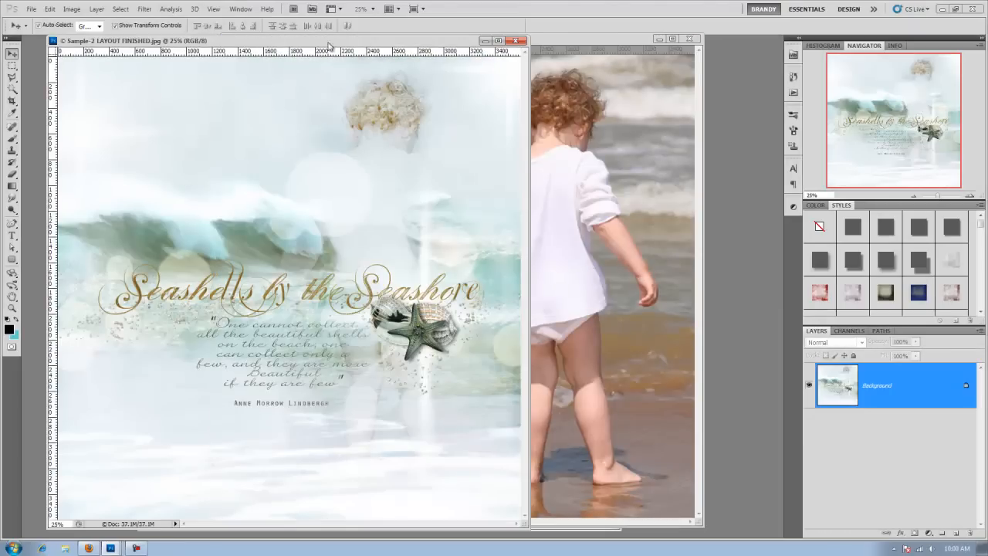
click(515, 40)
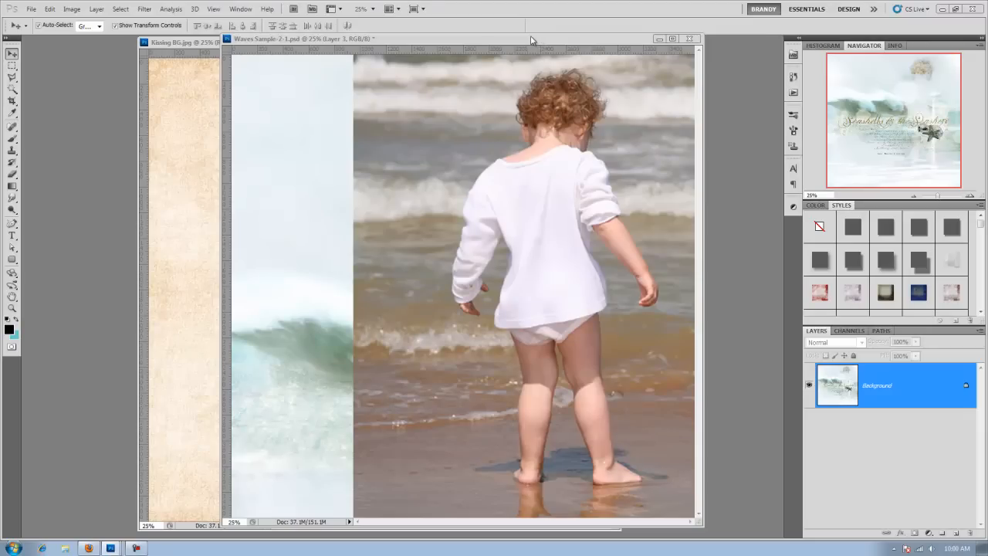
key(ctrl+Tab)
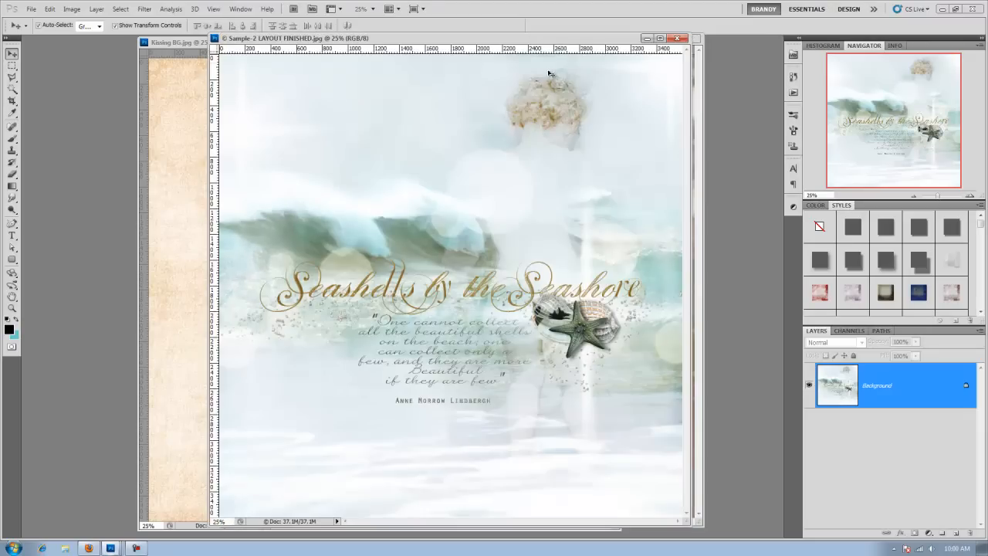
drag(568, 39, 369, 37)
click(581, 43)
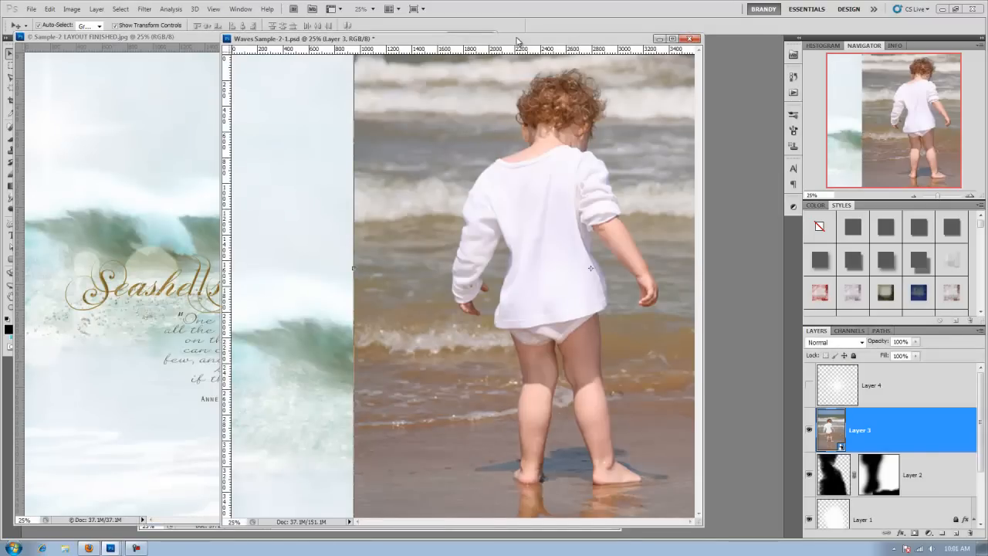
click(524, 43)
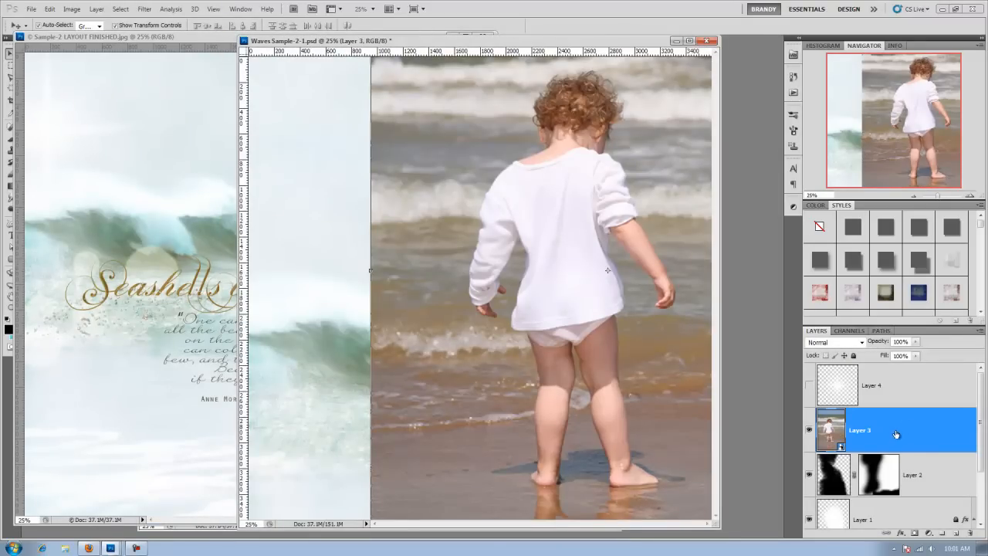
Hide the beach photo in Layer 3 and disable the layer mask on Layer 2's black brush shape.
click(809, 430)
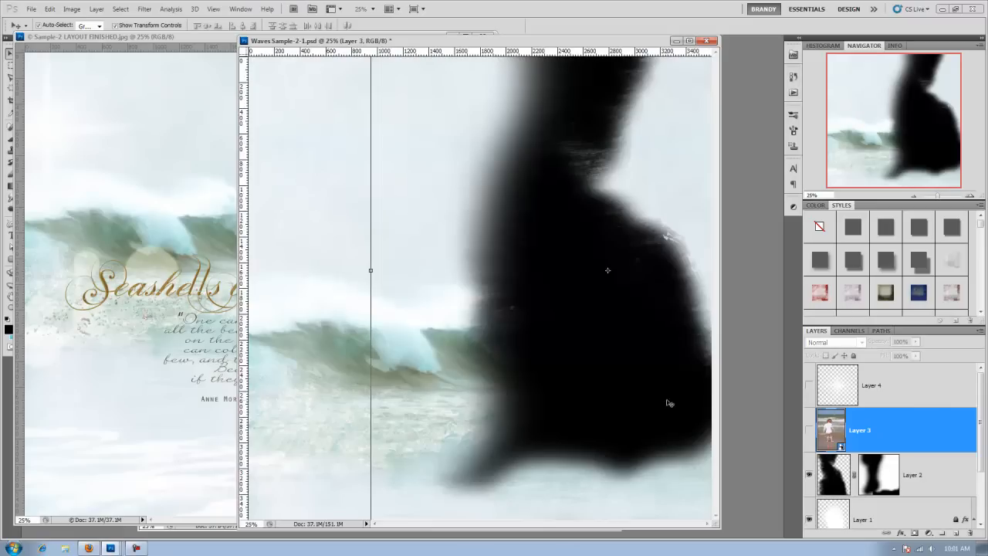
click(895, 484)
right_click(896, 483)
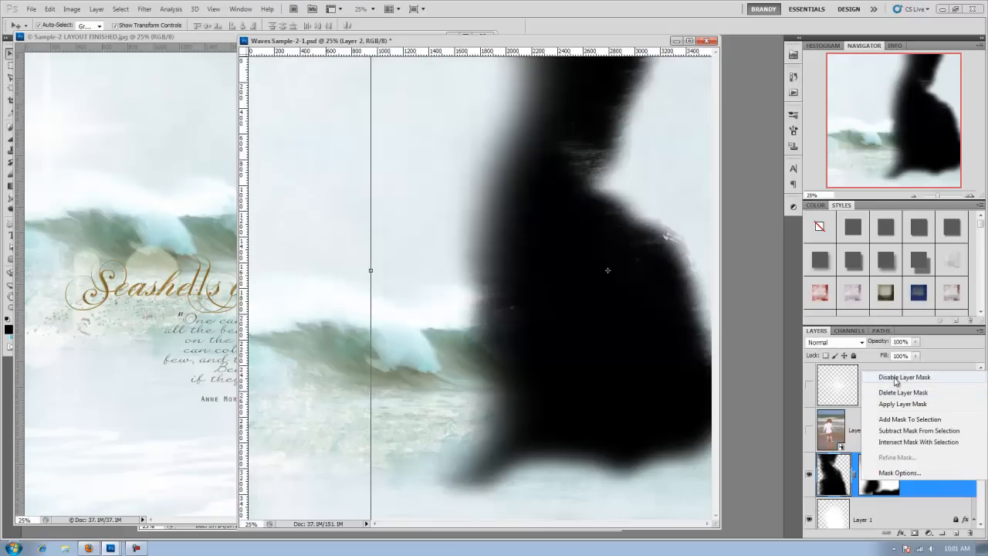
click(896, 378)
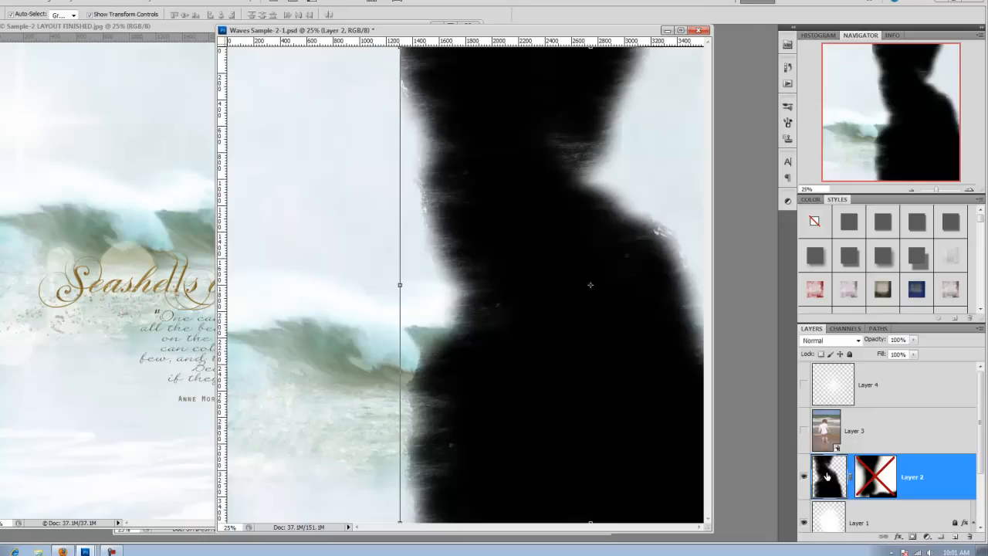
Show Layer 3 again, clip it to Layer 2 with a clipping mask, and nudge the child photo slightly left.
click(804, 430)
click(824, 433)
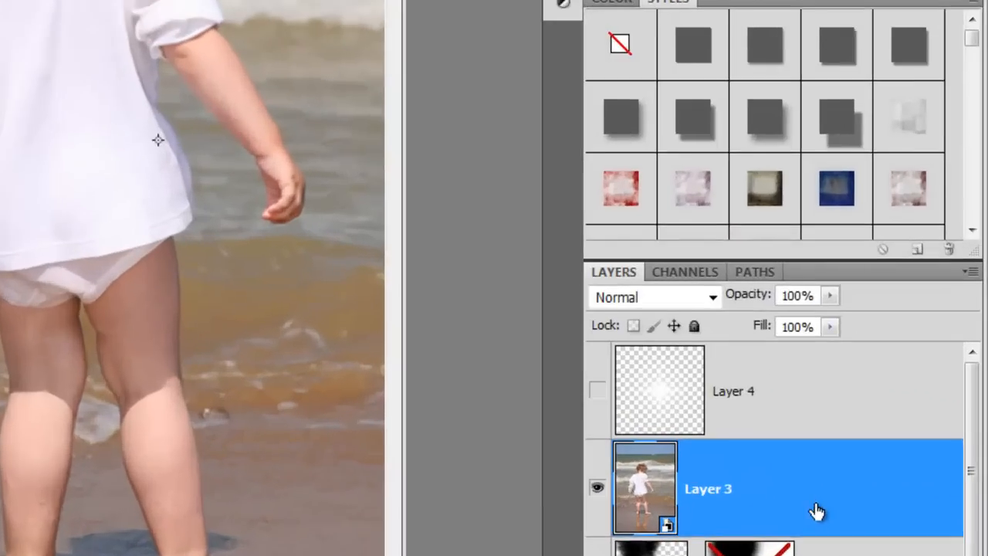
right_click(908, 440)
click(790, 215)
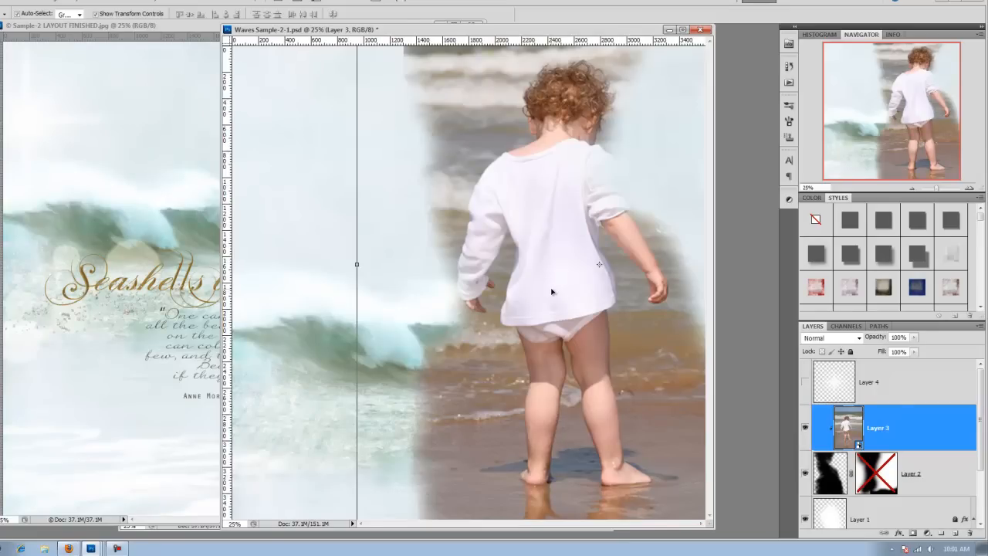
drag(551, 291, 546, 291)
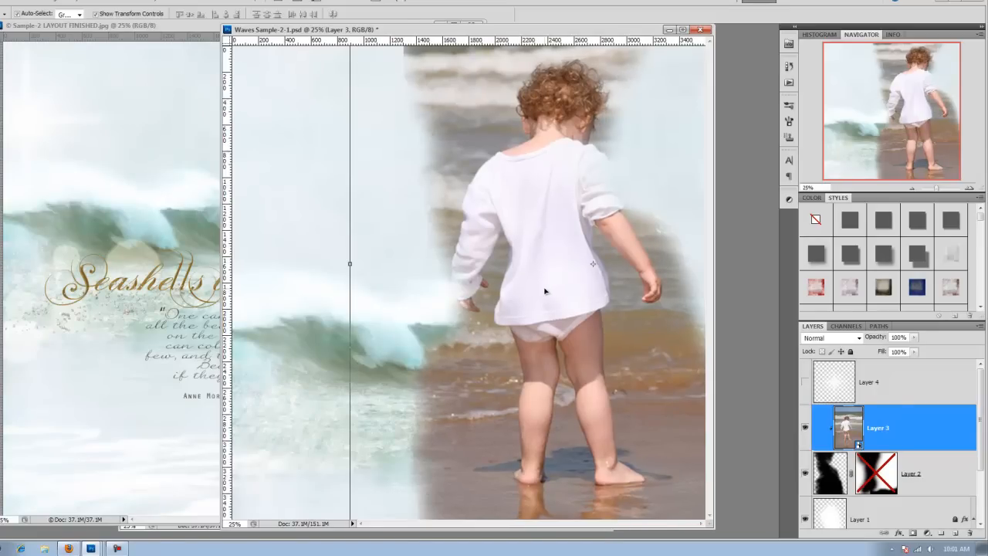
Set Layer 2's blend mode to Color Burn and deselect the layer.
click(833, 478)
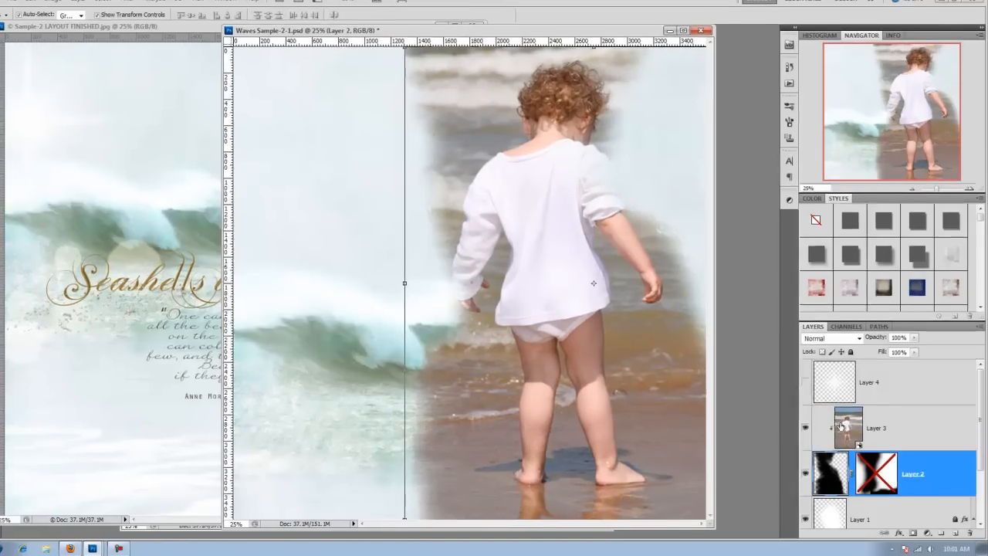
click(858, 337)
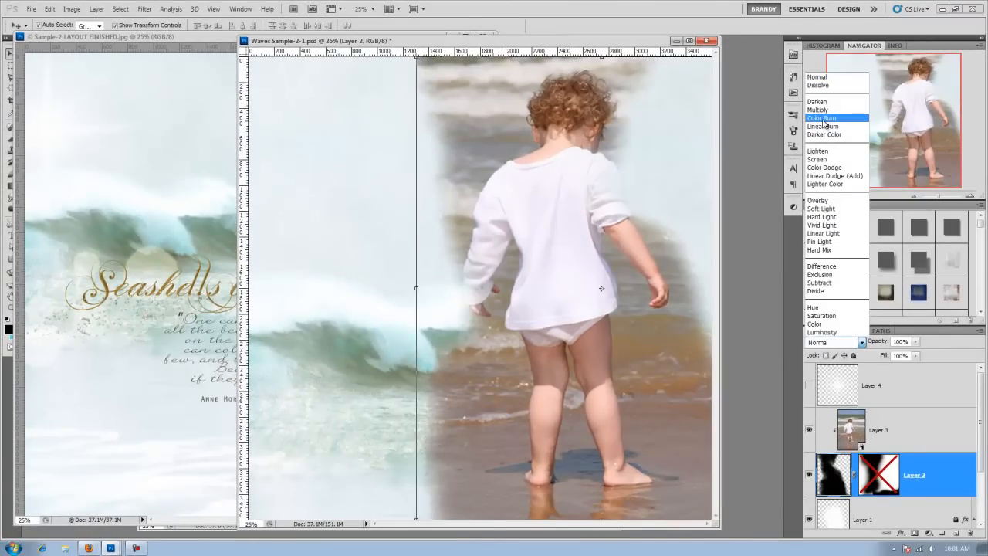
click(822, 118)
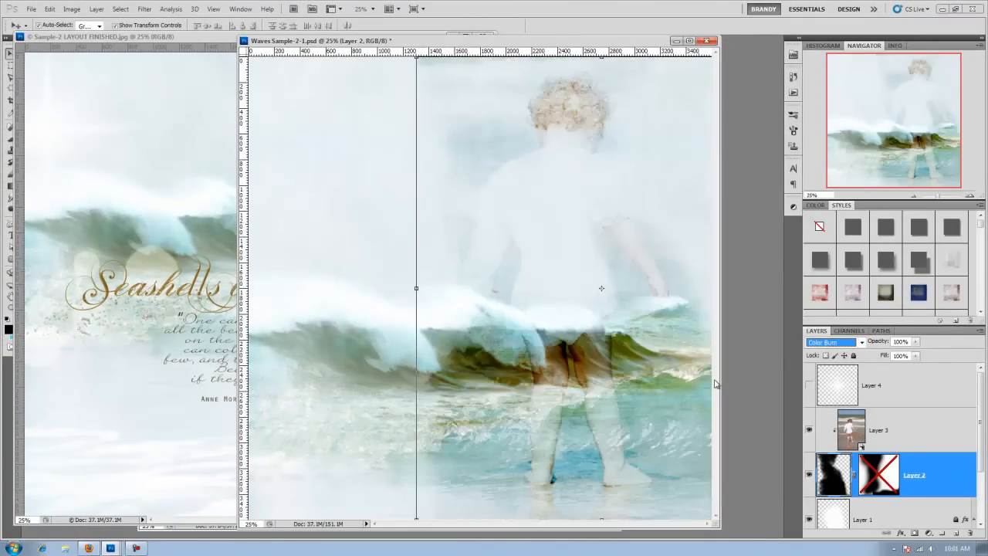
click(336, 265)
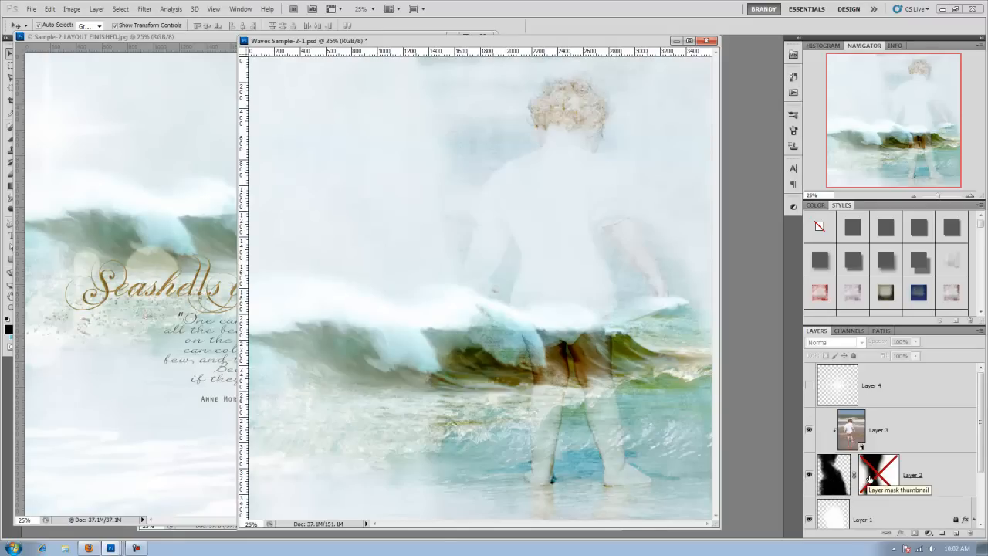
Enable Layer 2's layer mask to compare the softened edges, and disable it again.
right_click(863, 482)
click(894, 376)
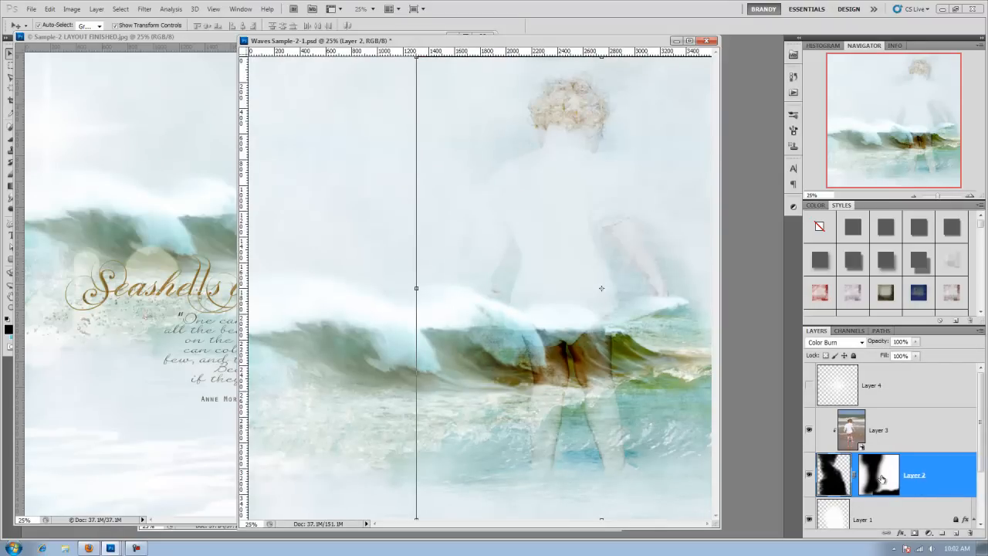
click(304, 363)
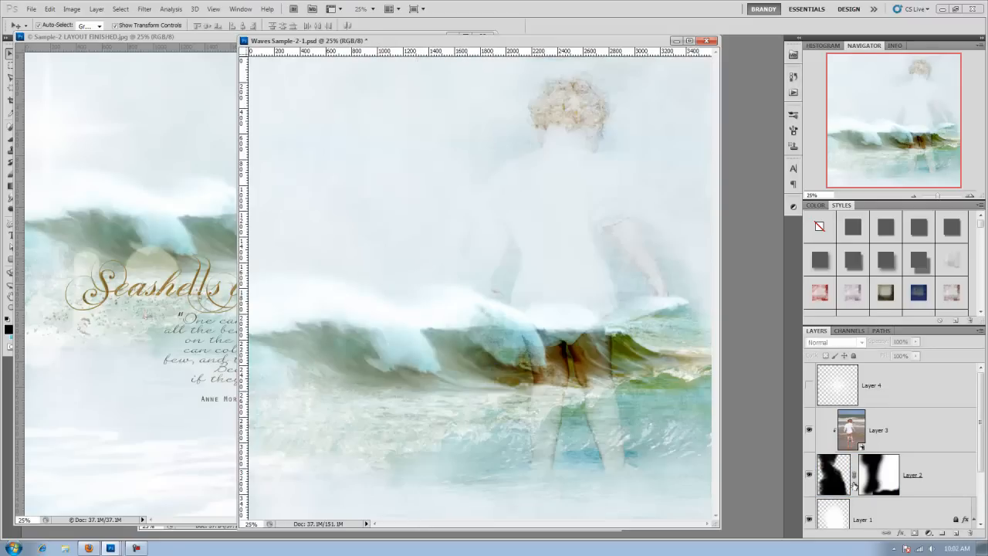
right_click(881, 480)
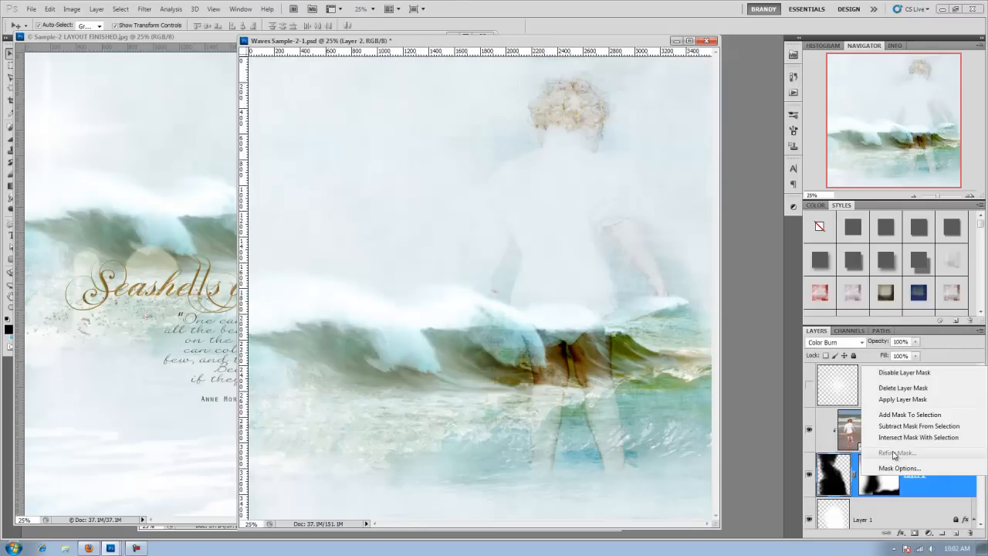
click(904, 373)
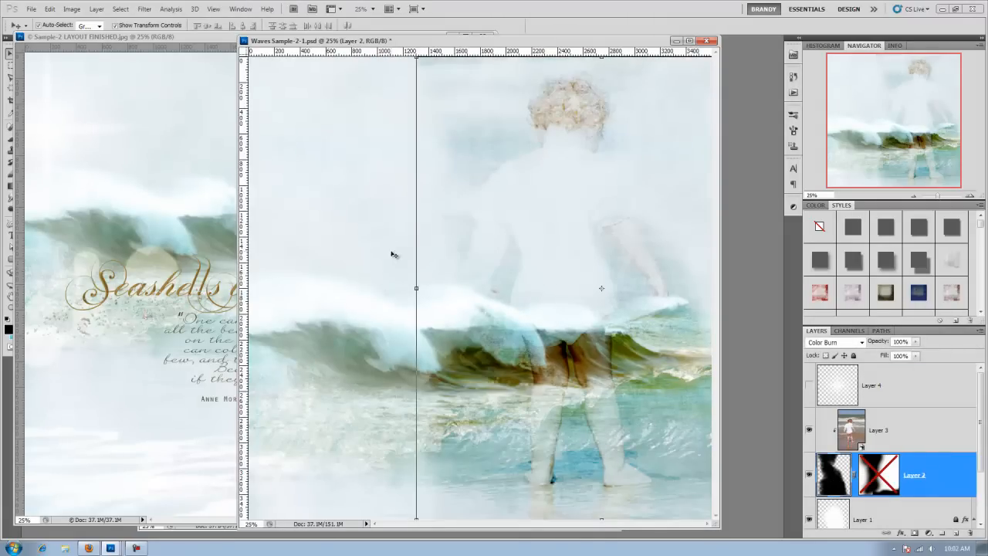
Erase the outer left and right edges of Layer 2's brush shape using the Eraser with a soft 500 px brush.
click(10, 176)
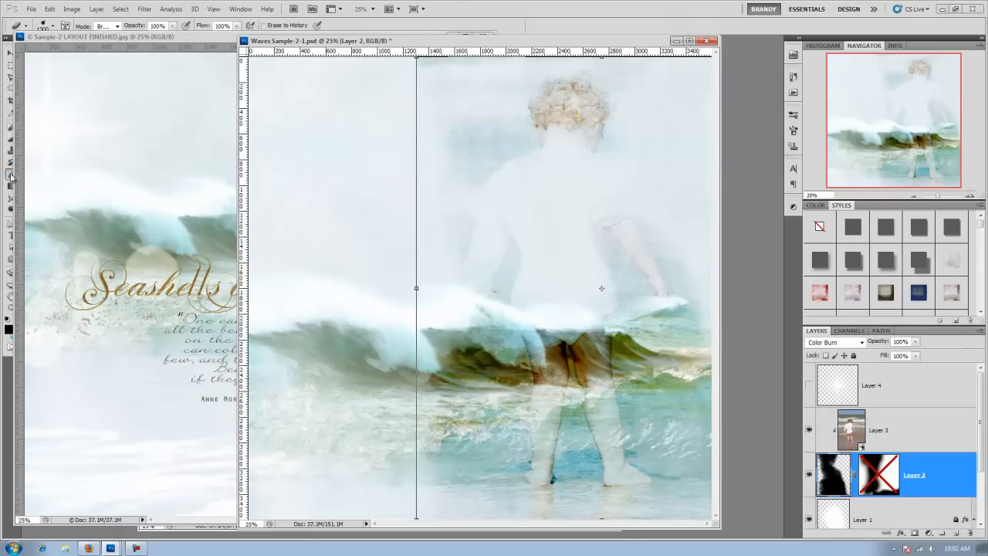
click(113, 39)
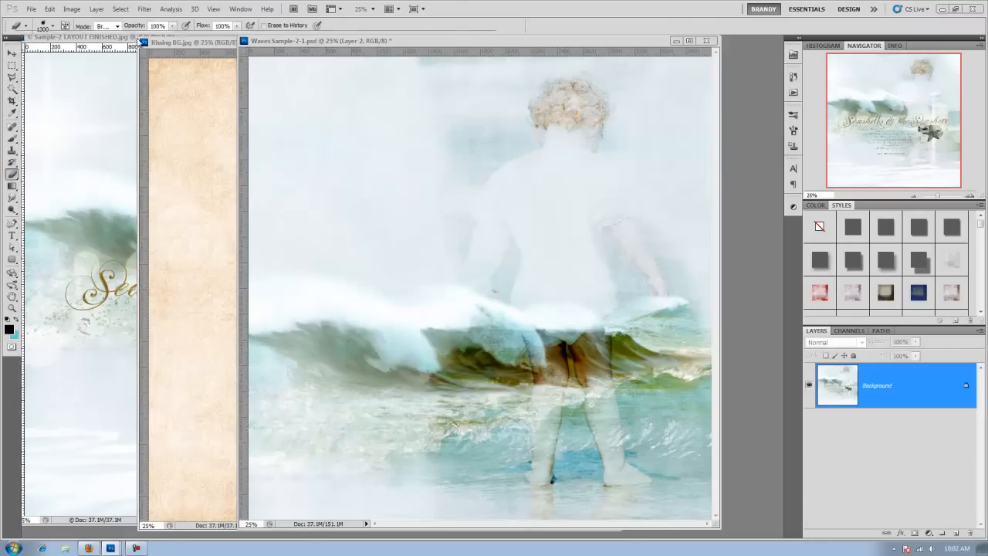
click(12, 176)
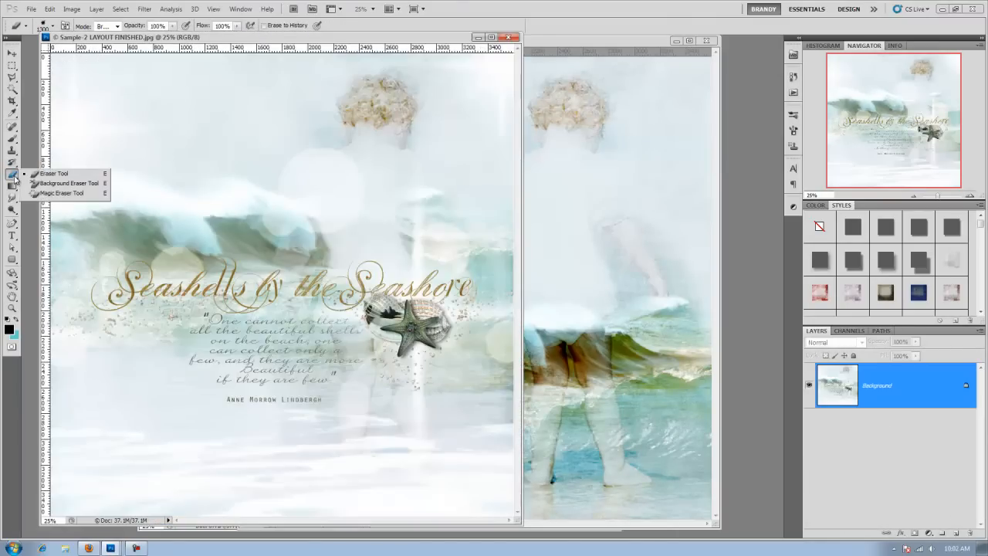
click(577, 43)
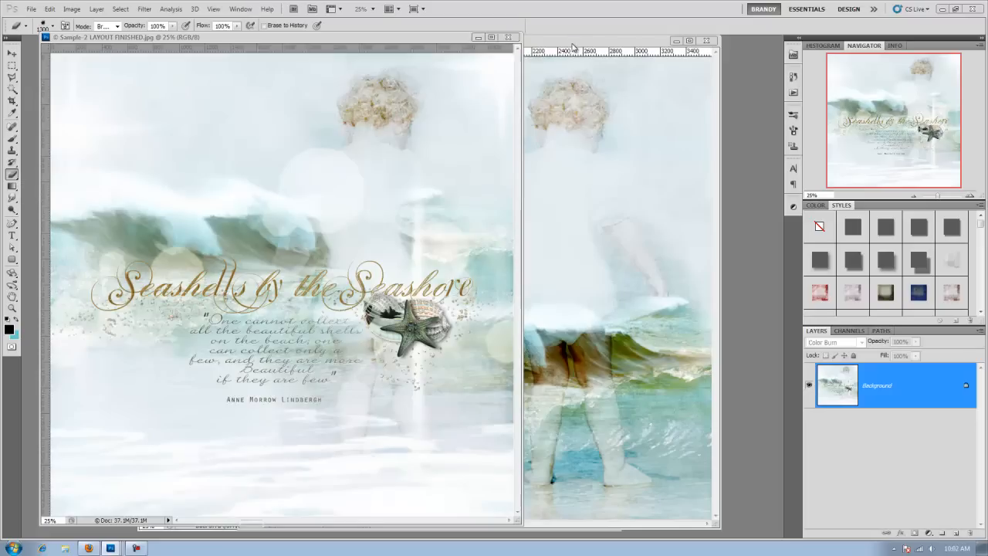
click(54, 26)
double_click(96, 141)
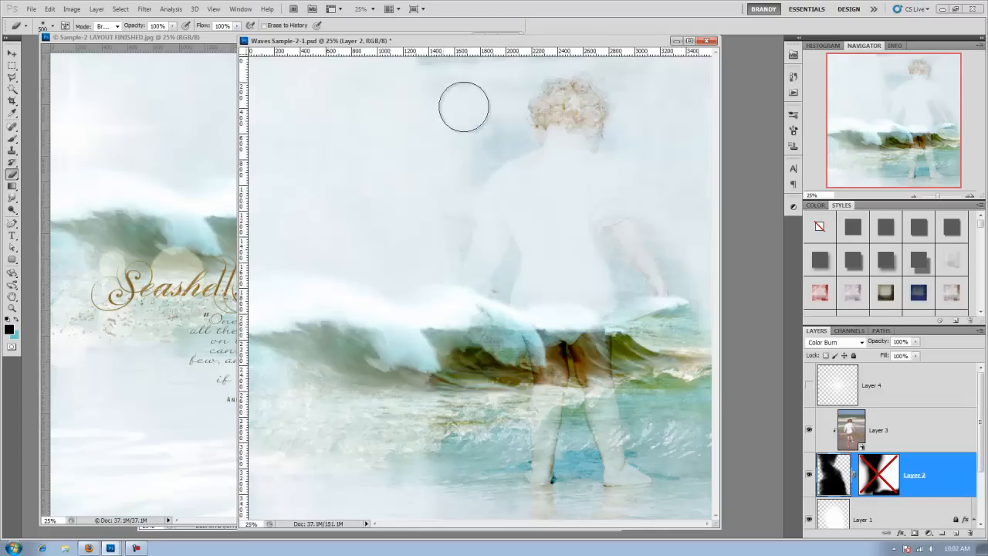
mouse_move(431, 357)
mouse_down()
mouse_move(426, 414)
mouse_move(460, 487)
mouse_up()
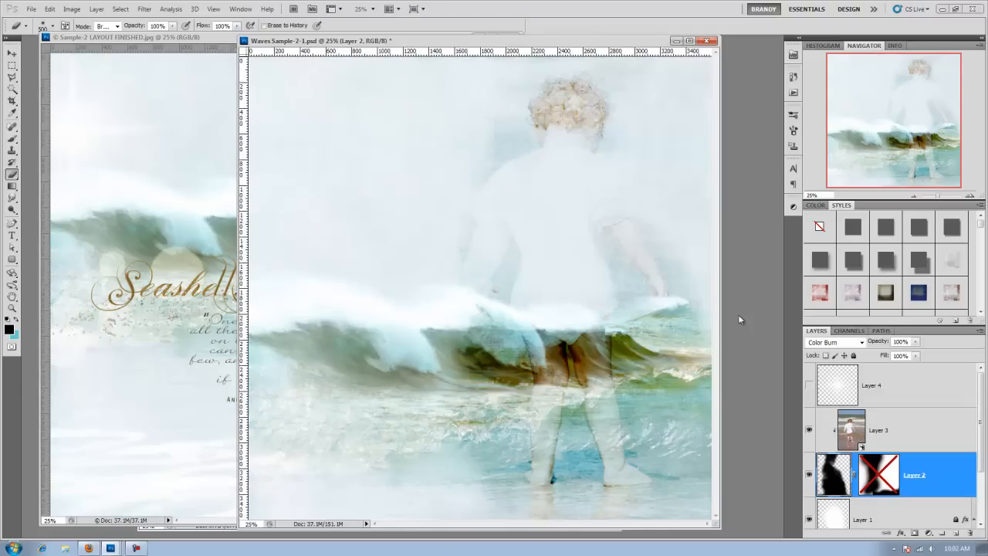
mouse_move(701, 490)
mouse_down()
mouse_move(530, 522)
mouse_move(685, 519)
mouse_move(698, 499)
mouse_move(710, 419)
mouse_move(702, 288)
mouse_move(674, 223)
mouse_move(699, 281)
mouse_move(709, 421)
mouse_up()
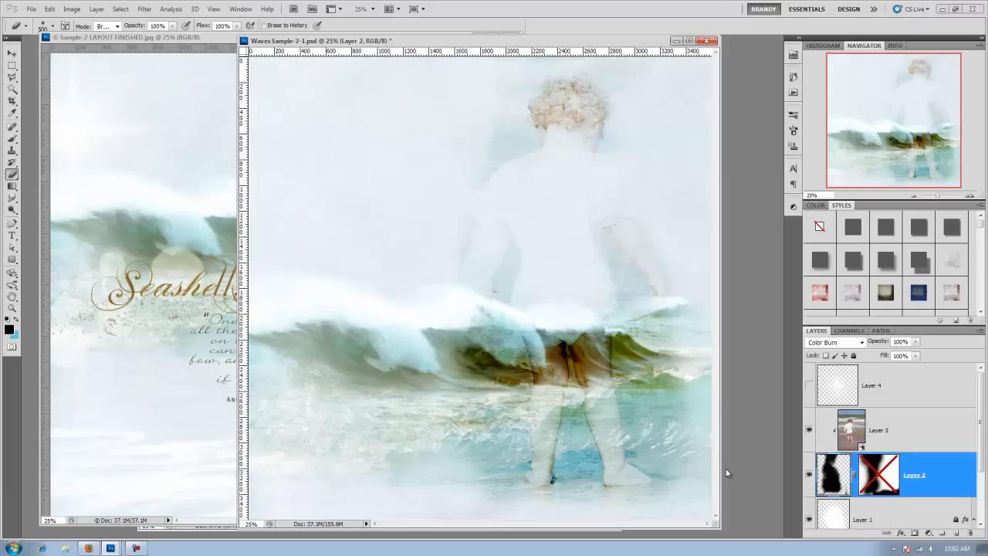
Switch to the Move tool, make the light flare in Layer 4 visible, and select that layer.
click(14, 54)
click(594, 354)
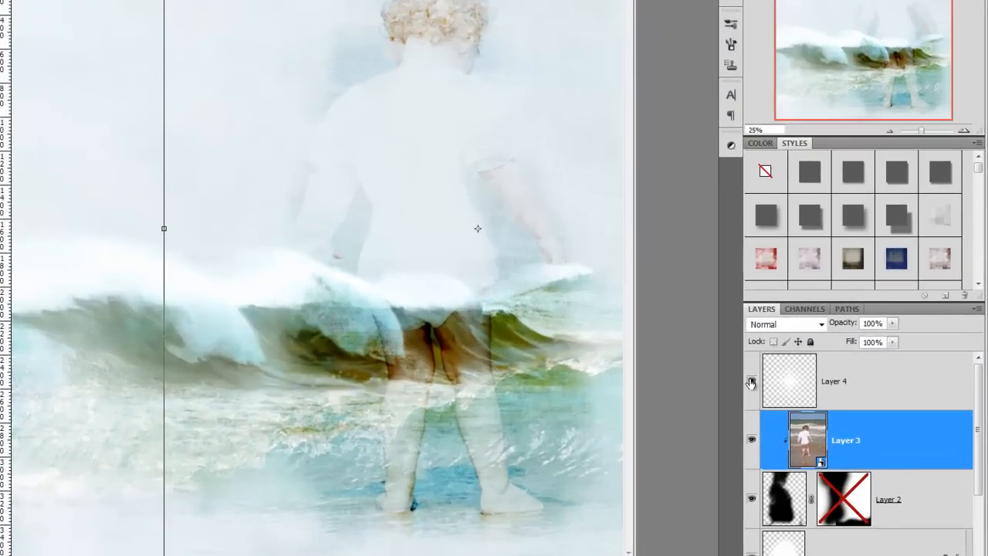
click(808, 386)
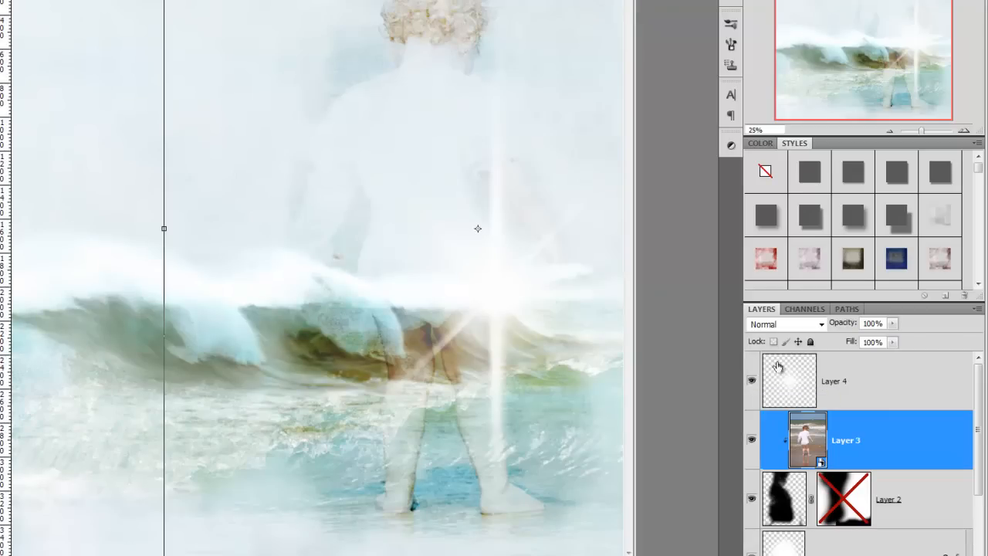
click(859, 393)
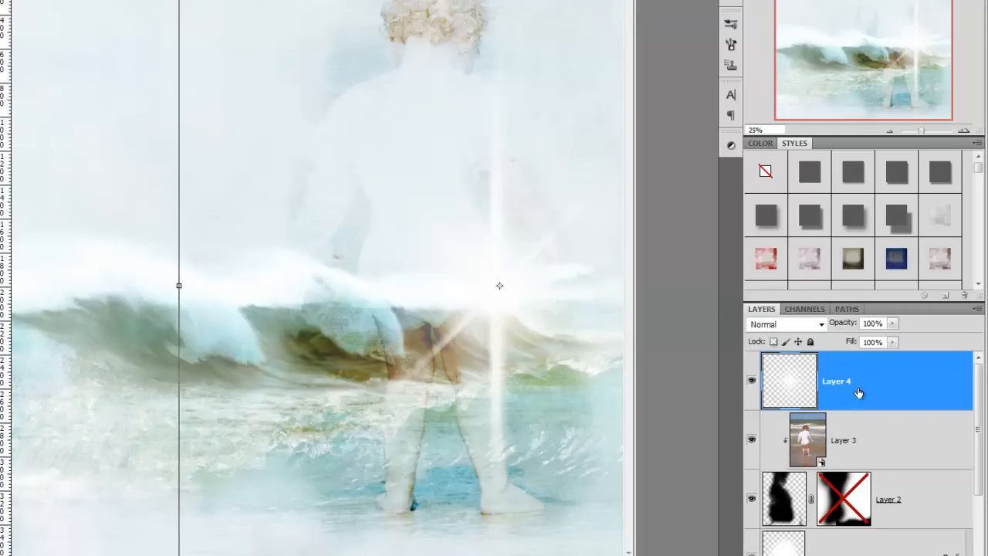
Clip the light flare in Layer 4 to Layer 2's brush shape along with Layer 3.
right_click(858, 393)
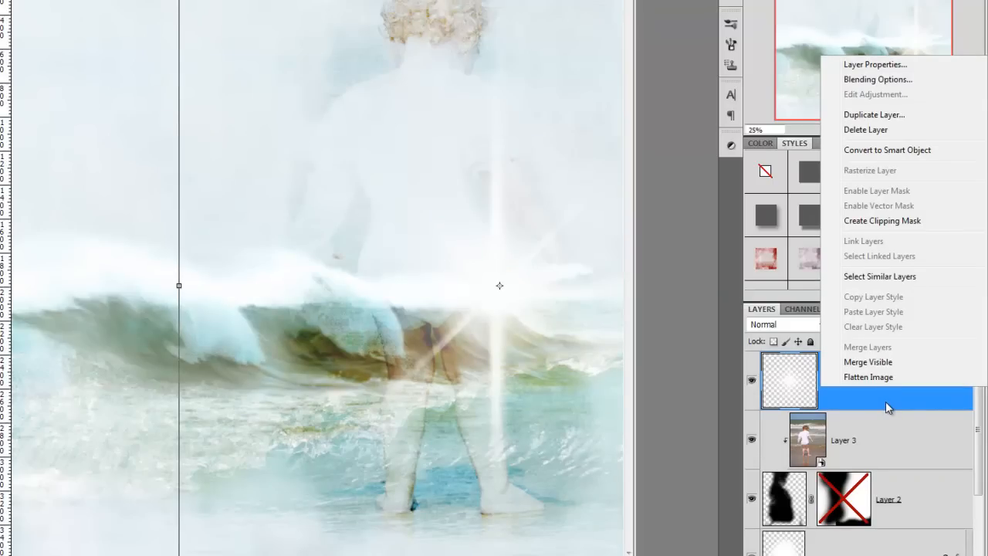
click(883, 221)
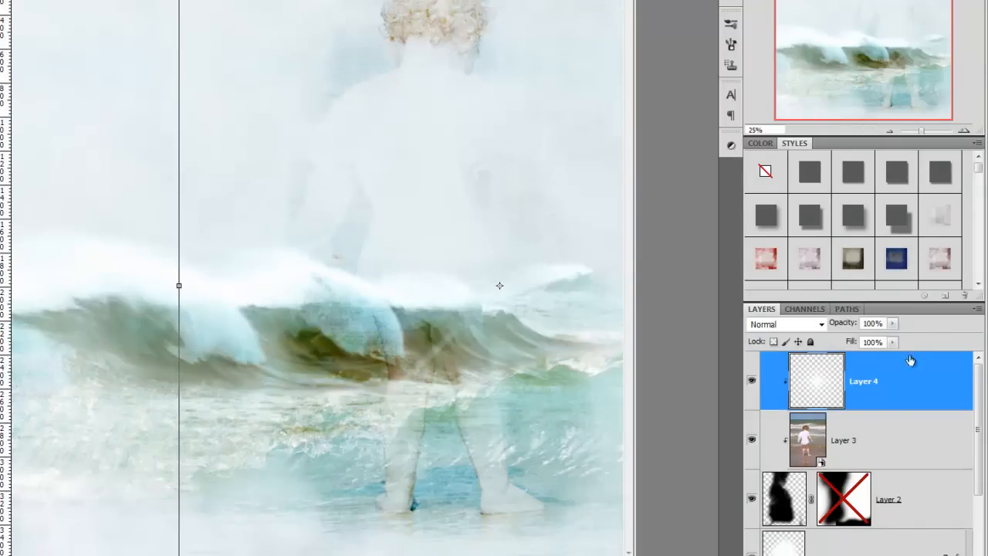
key(shift+alt+b)
click(784, 512)
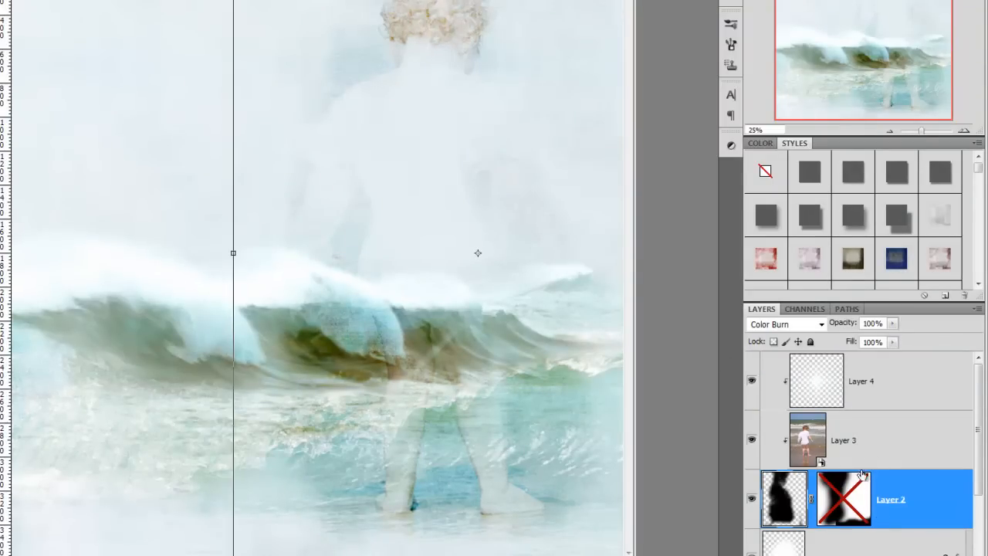
click(881, 453)
click(879, 383)
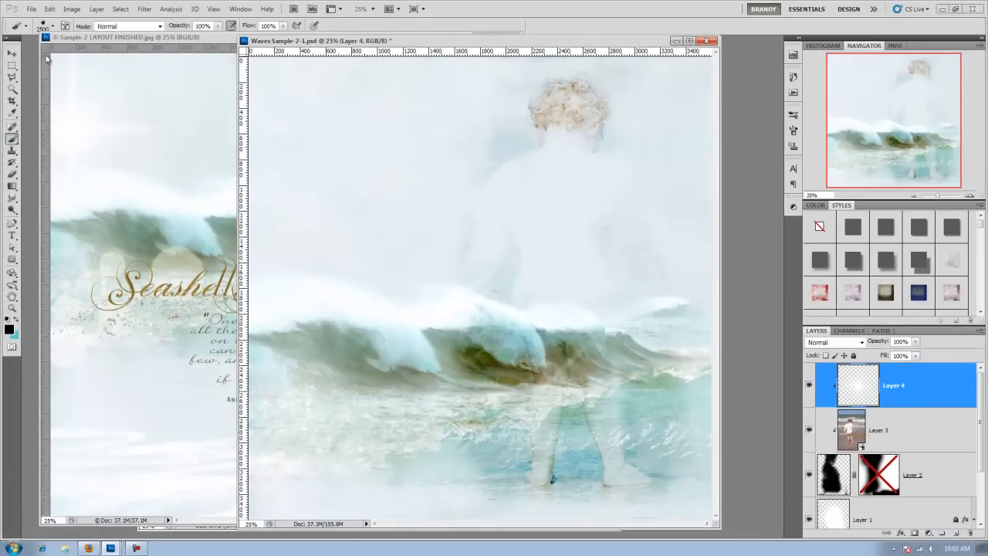
Hide Layer 4 and add a clipped layer above Layer 3, ready for painting with a soft 500 px brush.
click(51, 28)
double_click(97, 141)
click(809, 385)
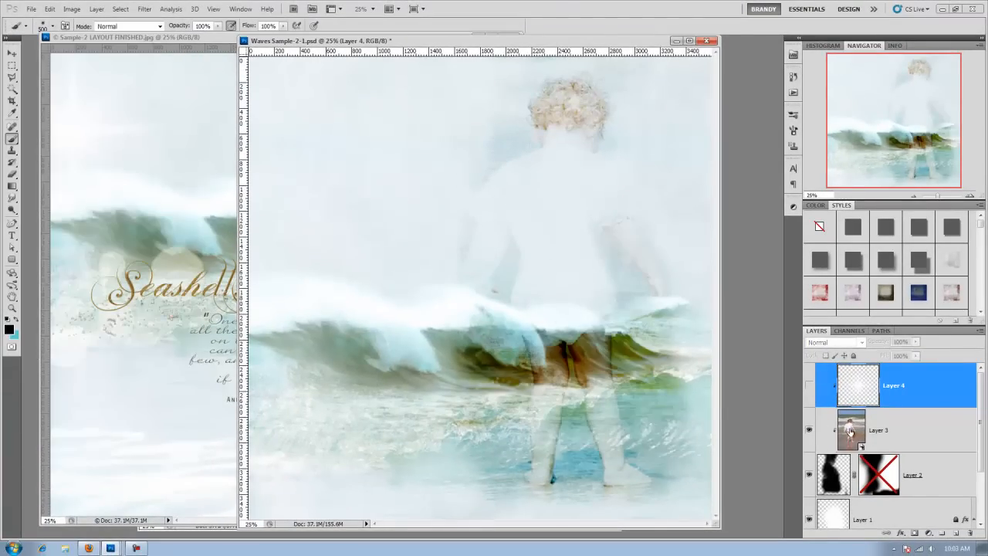
click(854, 429)
click(956, 532)
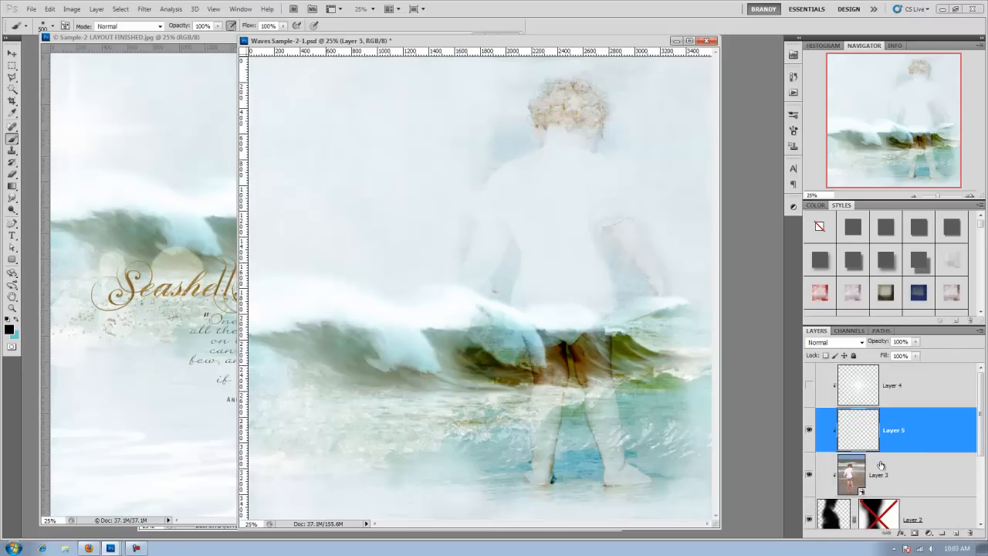
drag(569, 342, 578, 331)
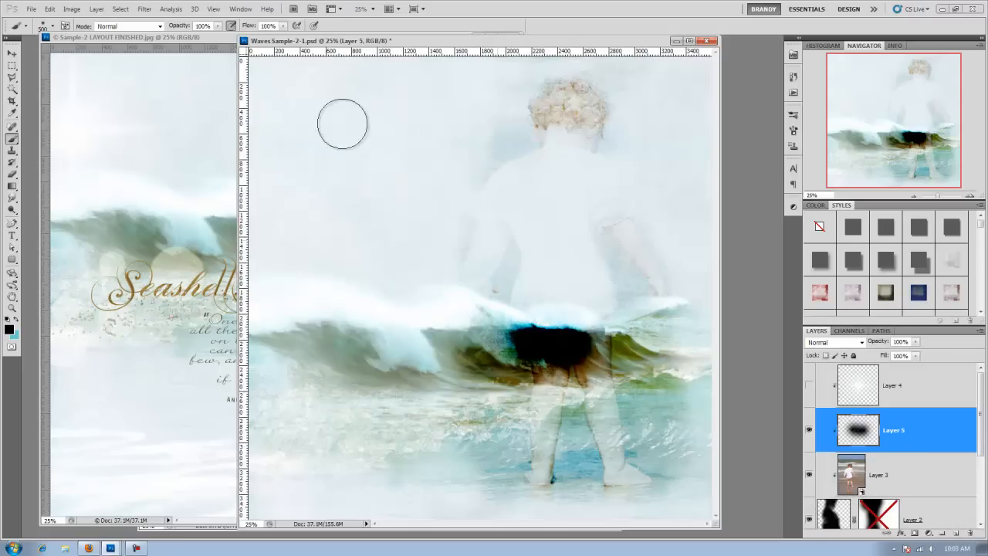
click(50, 8)
click(69, 21)
Paint soft white over the child's dark shorts on Layer 5 and lower that layer's opacity to 46%.
click(7, 320)
click(17, 321)
mouse_move(567, 310)
mouse_down()
mouse_move(572, 355)
mouse_move(528, 350)
mouse_move(541, 371)
mouse_move(581, 355)
mouse_move(634, 356)
mouse_move(601, 410)
mouse_move(538, 414)
mouse_move(490, 363)
mouse_move(449, 370)
mouse_move(662, 406)
mouse_move(685, 393)
mouse_move(647, 396)
mouse_up()
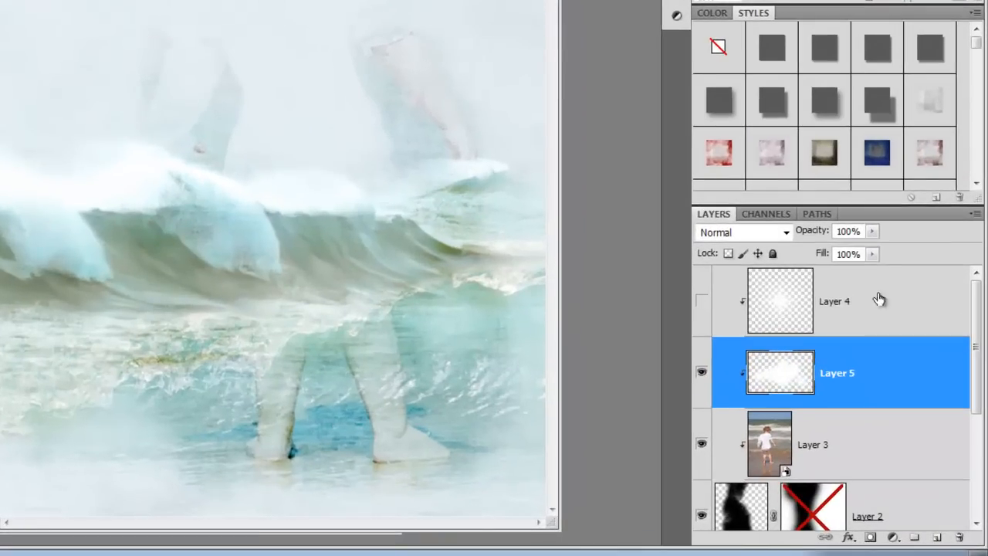
click(916, 341)
mouse_move(876, 232)
mouse_down()
mouse_move(869, 249)
mouse_move(827, 247)
mouse_up()
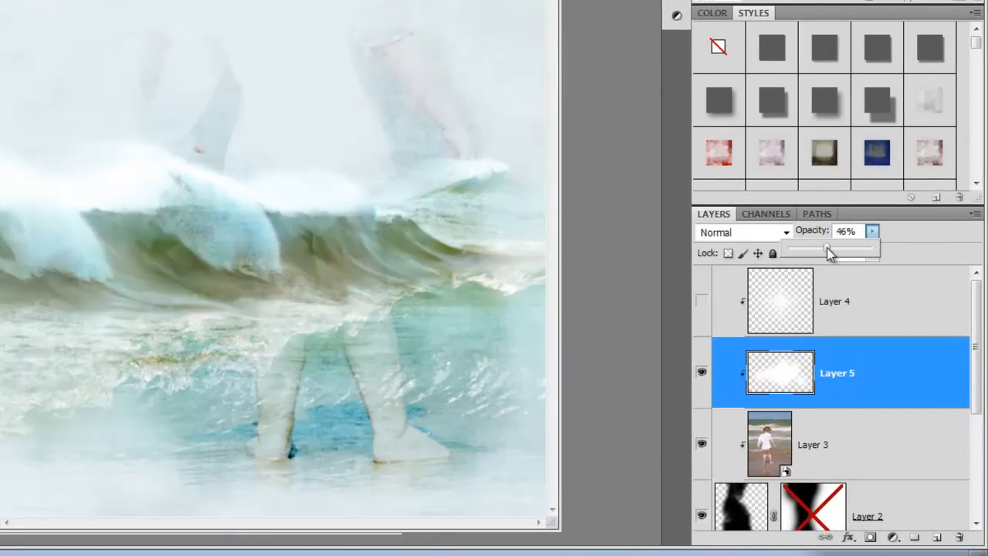
click(866, 362)
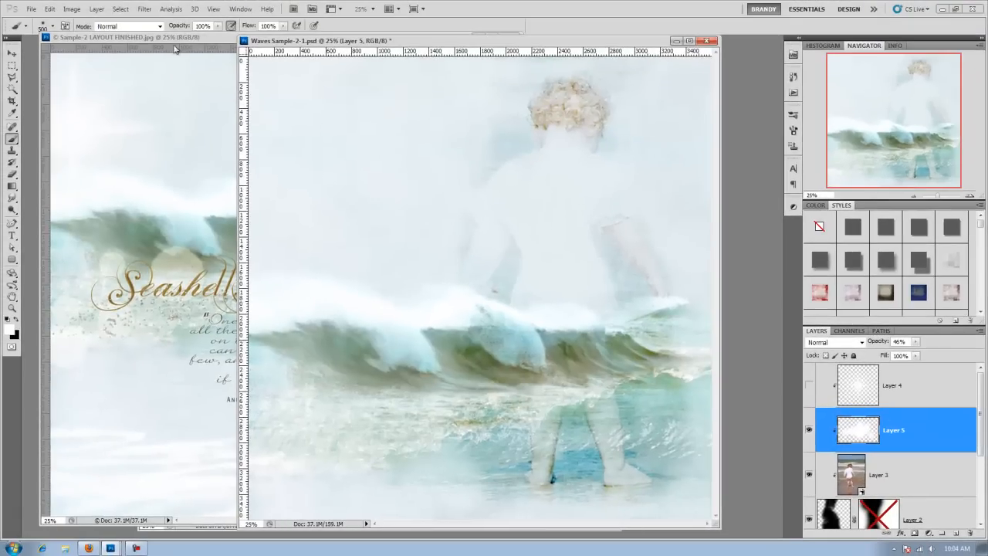
Minimize the finished layout and Waves Sample-2-1.psd, and add a new layer above the background in Kissing BG.jpg.
drag(202, 40, 336, 44)
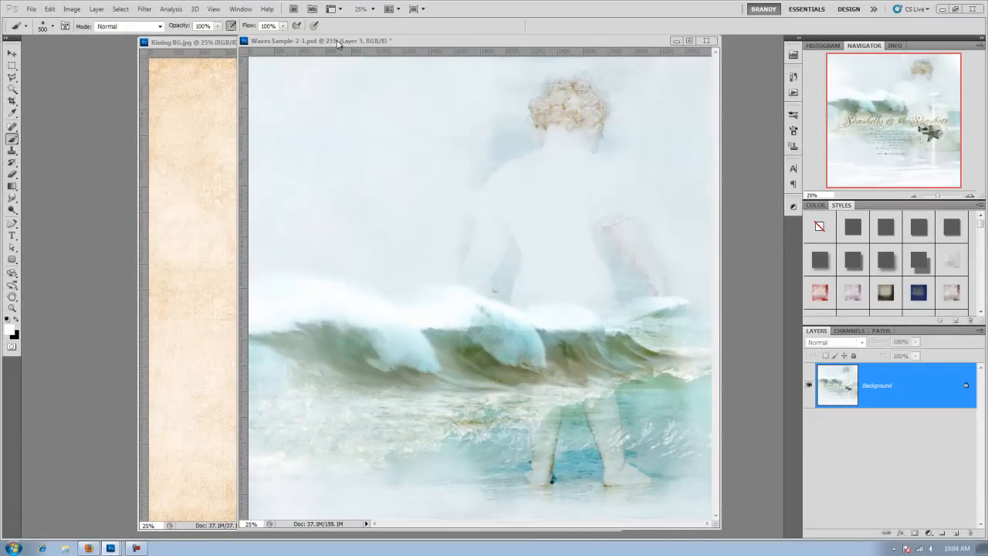
drag(338, 44, 610, 43)
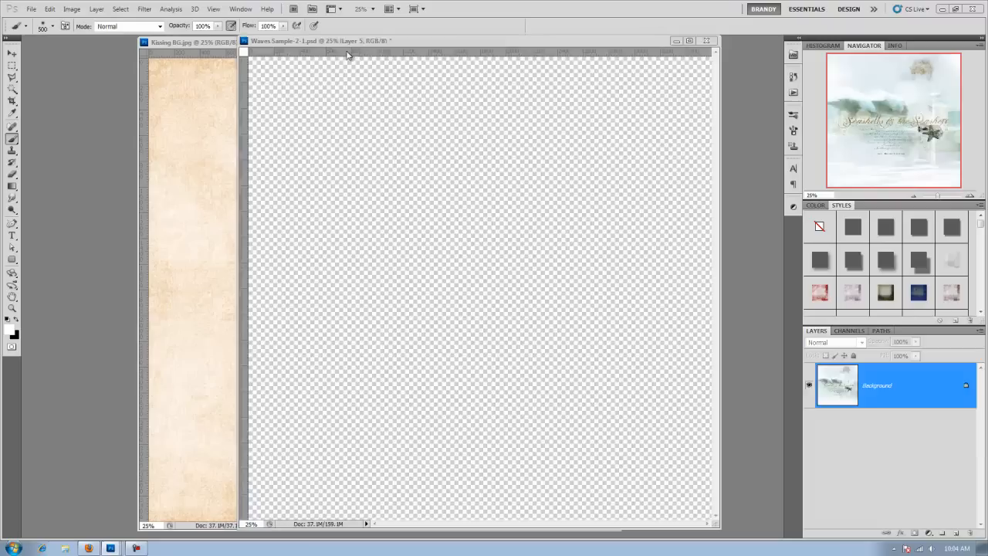
click(676, 41)
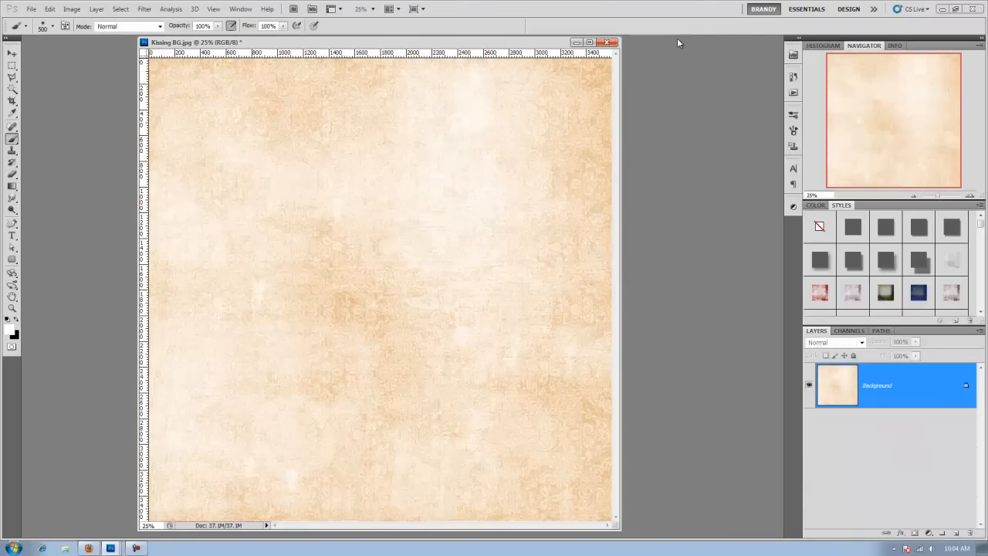
click(576, 42)
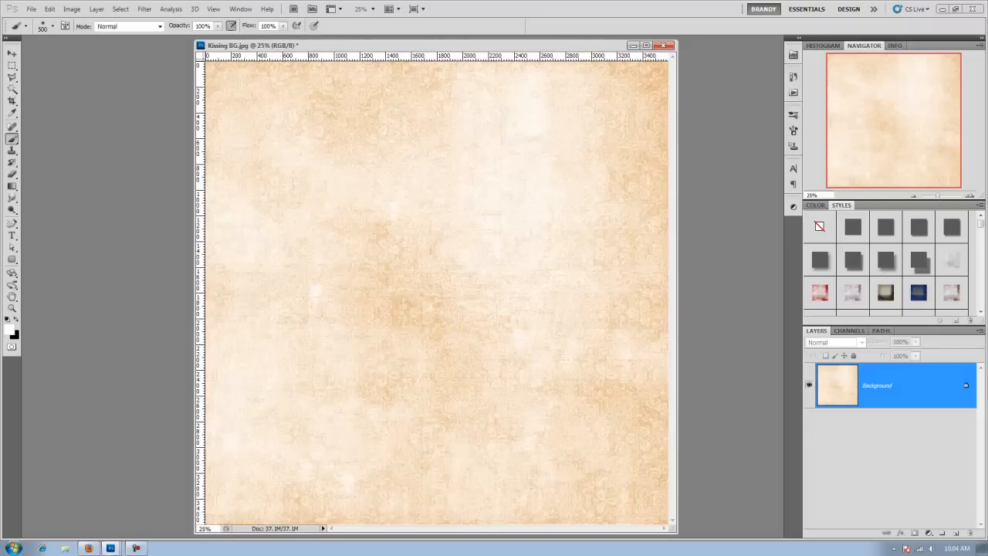
click(957, 533)
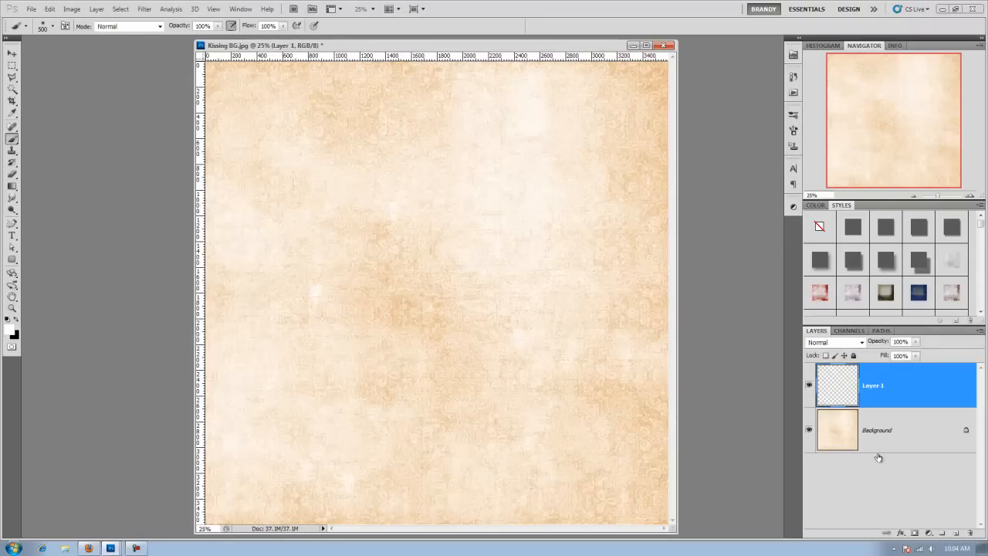
Copy the image from Kissing Photo.jpg into Kissing BG.jpg as a new layer and close the photo document.
click(110, 548)
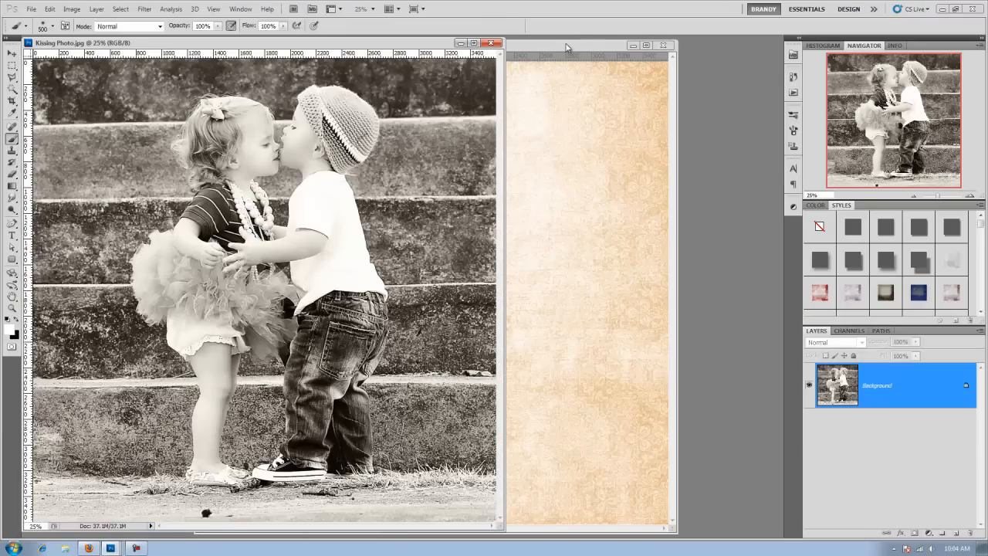
drag(568, 48, 583, 42)
click(174, 39)
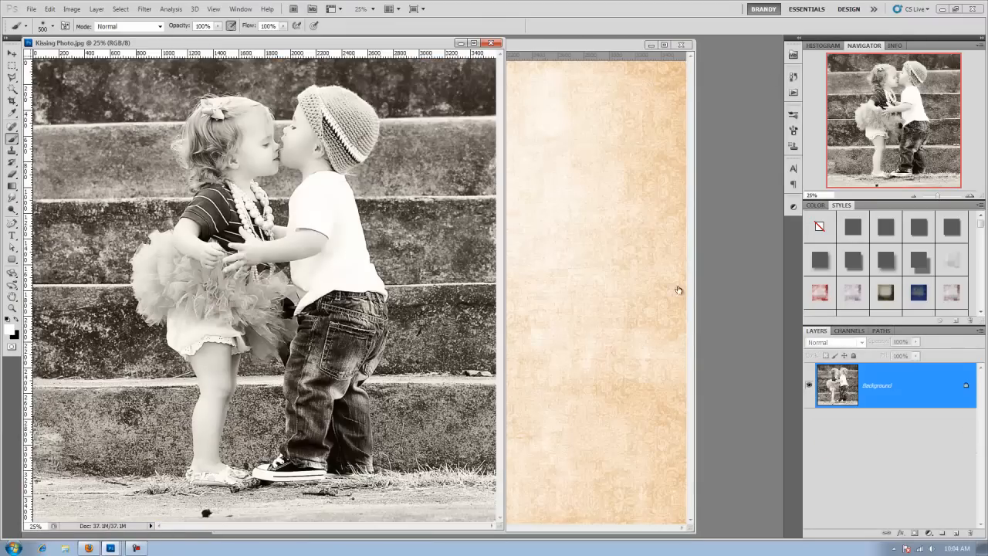
drag(851, 384, 595, 355)
click(168, 37)
key(ctrl+w)
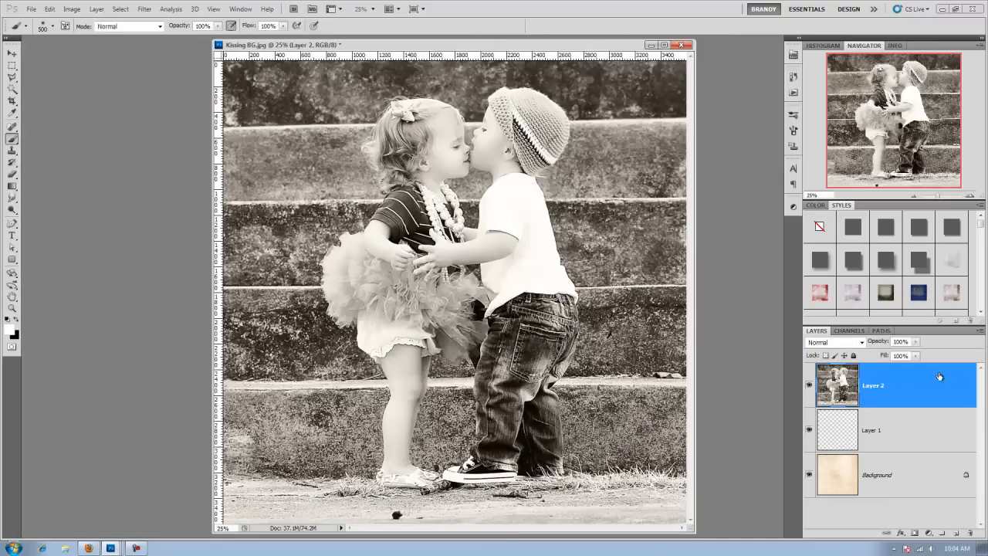
Place the photo layer beneath the empty Layer 1, and set up a black 2500 px splatter brush on Layer 1.
drag(840, 394, 845, 447)
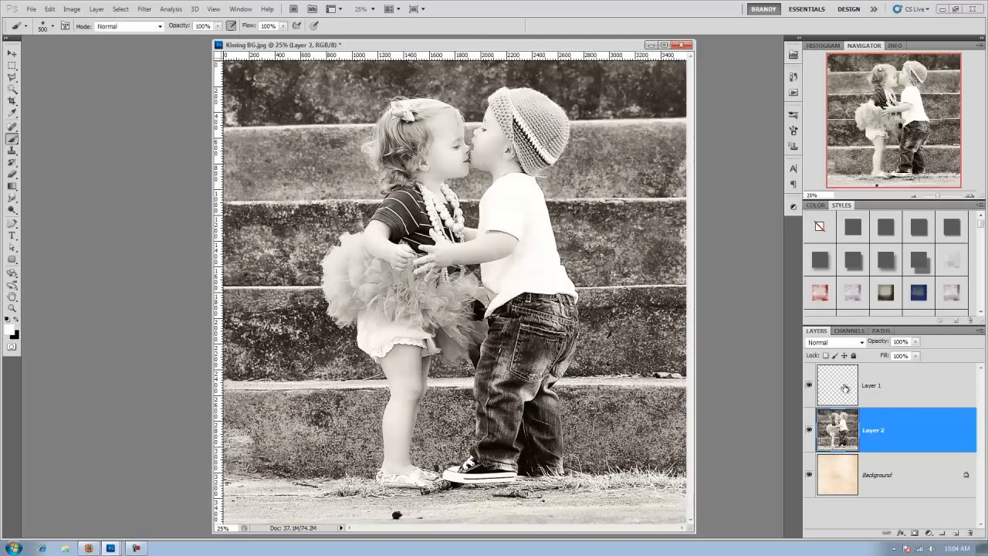
click(894, 390)
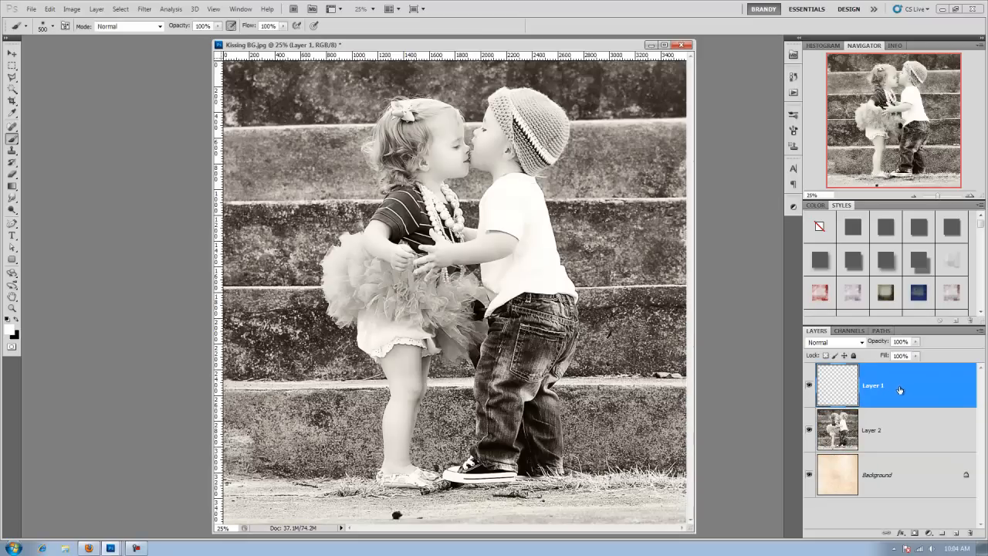
click(18, 320)
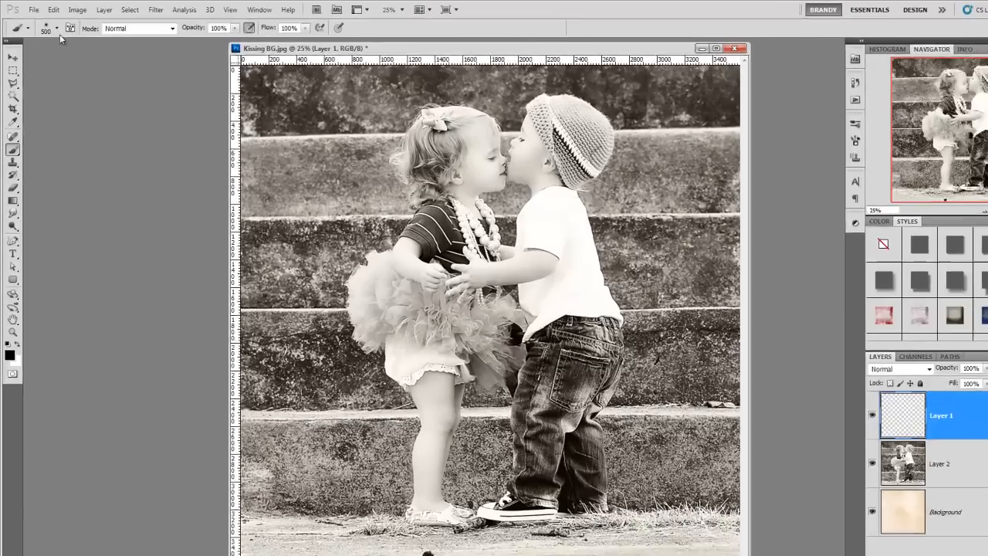
click(50, 25)
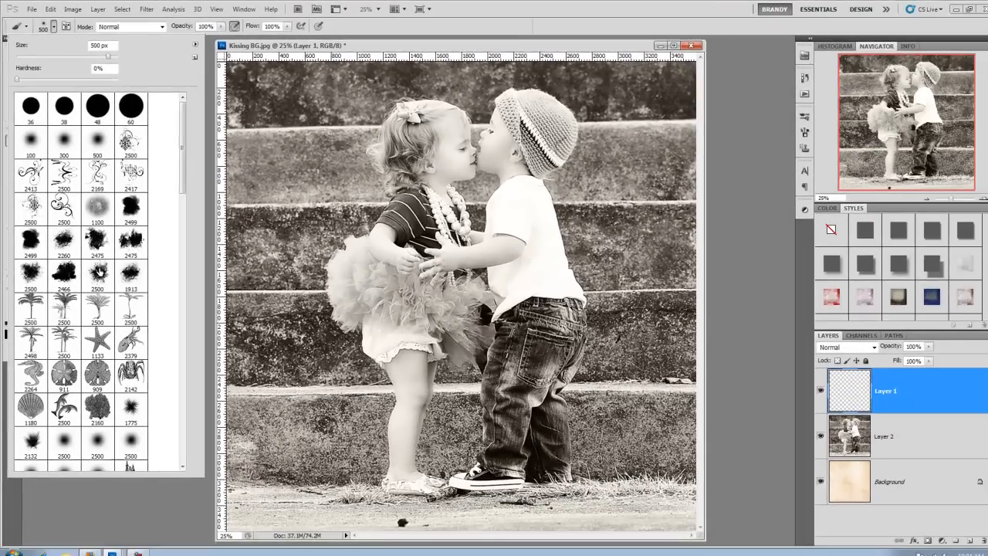
double_click(113, 316)
mouse_move(420, 189)
mouse_down()
mouse_move(433, 270)
mouse_move(422, 190)
mouse_move(471, 83)
mouse_up()
mouse_move(447, 267)
mouse_down()
mouse_move(423, 185)
mouse_move(472, 79)
mouse_move(427, 183)
mouse_up()
key(ctrl+z)
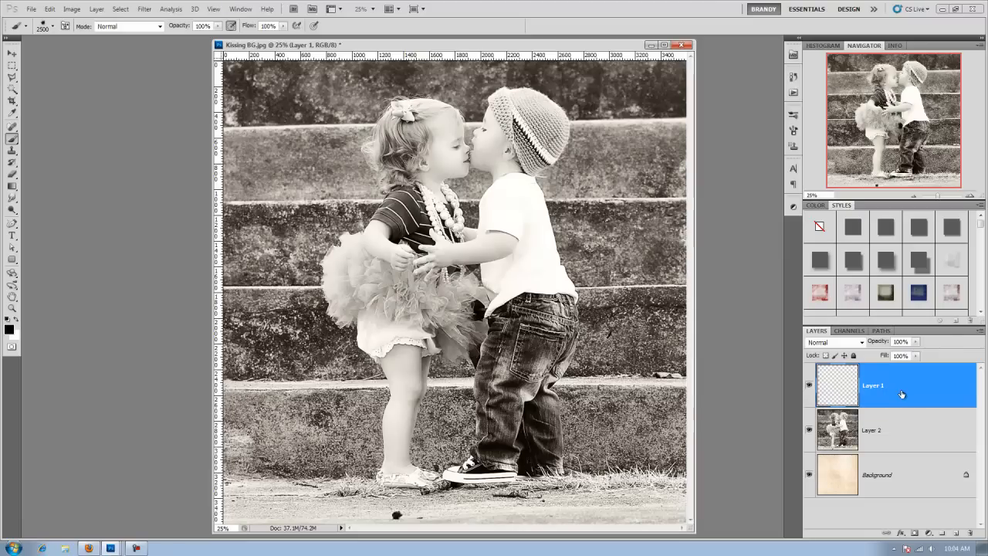
Paint a black splatter shape on Layer 1 covering the kissing children and spanning the full height of the photo.
mouse_move(432, 155)
mouse_down()
mouse_move(459, 201)
mouse_move(471, 255)
mouse_up()
mouse_move(463, 301)
mouse_down()
mouse_move(444, 289)
mouse_move(490, 325)
mouse_move(460, 444)
mouse_move(463, 101)
mouse_up()
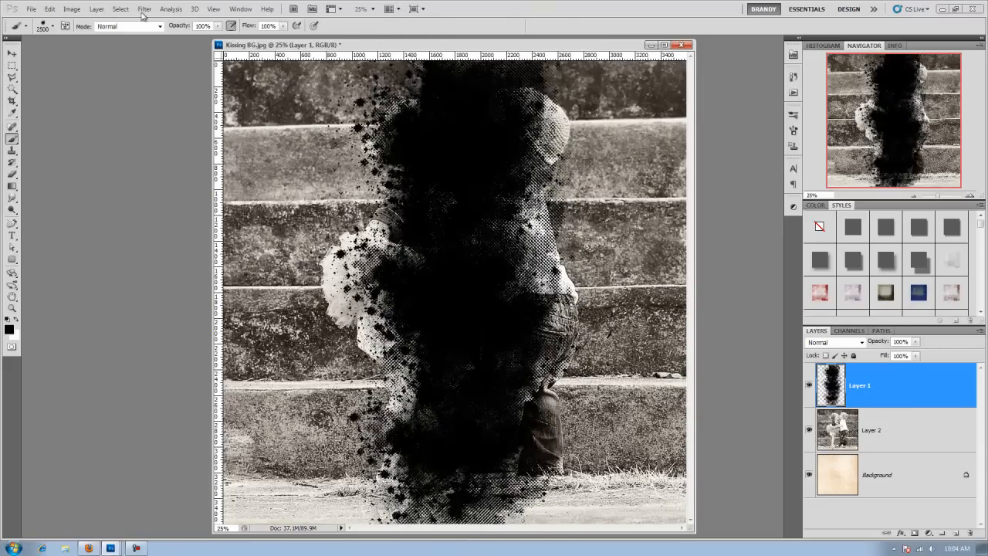
key(ctrl+alt+z)
key(ctrl+alt+z)
click(471, 285)
click(479, 302)
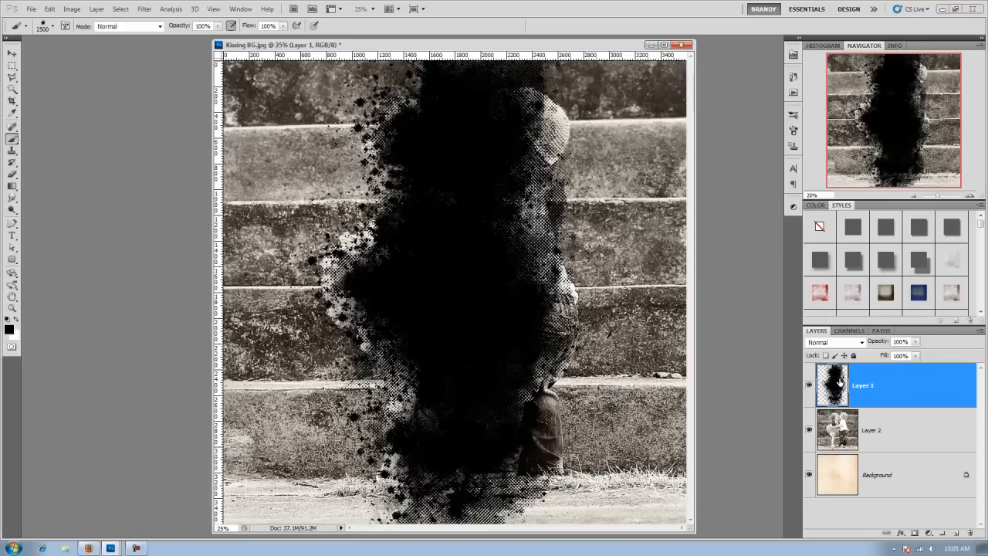
Move Layer 1 beneath the photo in Layer 2 and clip the photo to Layer 1's splatter shape.
mouse_move(846, 421)
mouse_down()
mouse_move(846, 453)
mouse_move(846, 437)
mouse_up()
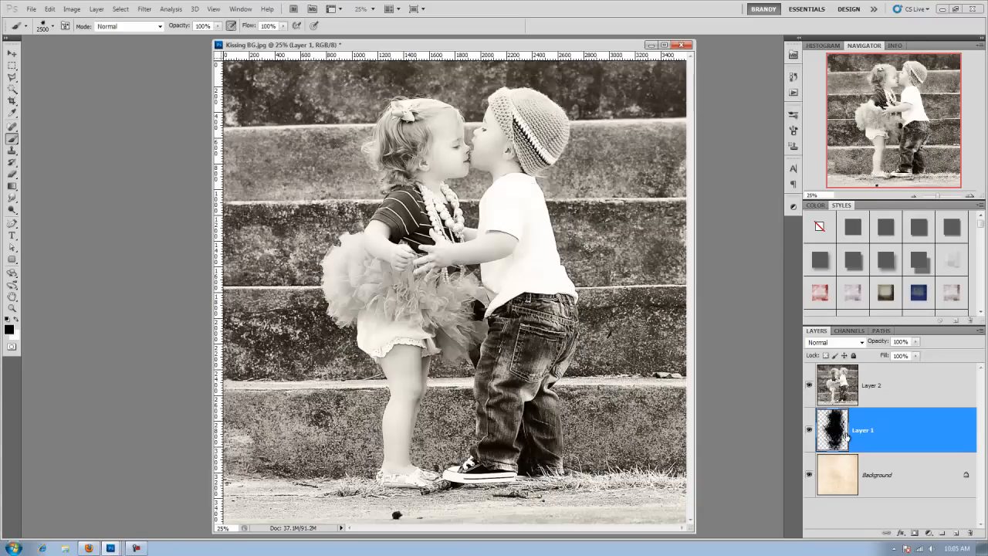
click(847, 391)
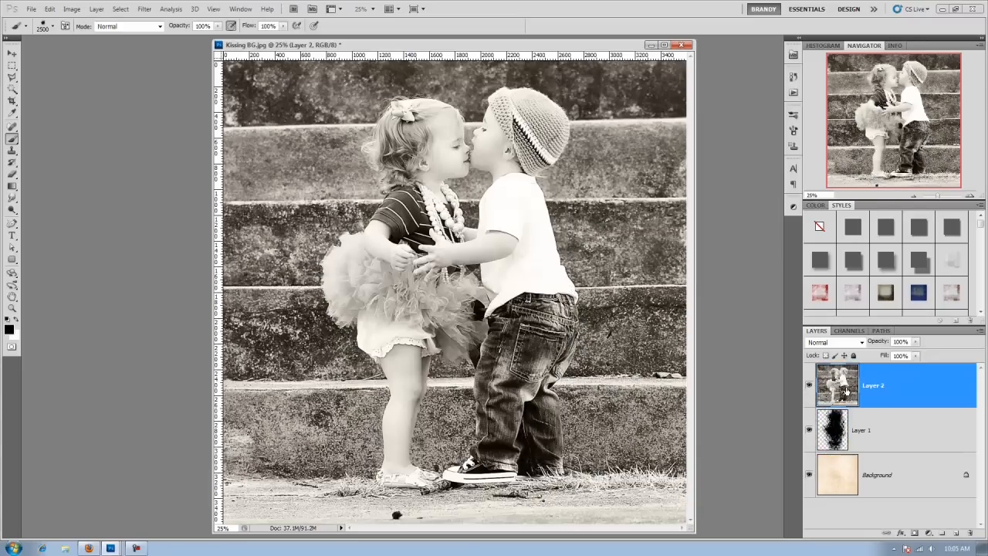
right_click(920, 394)
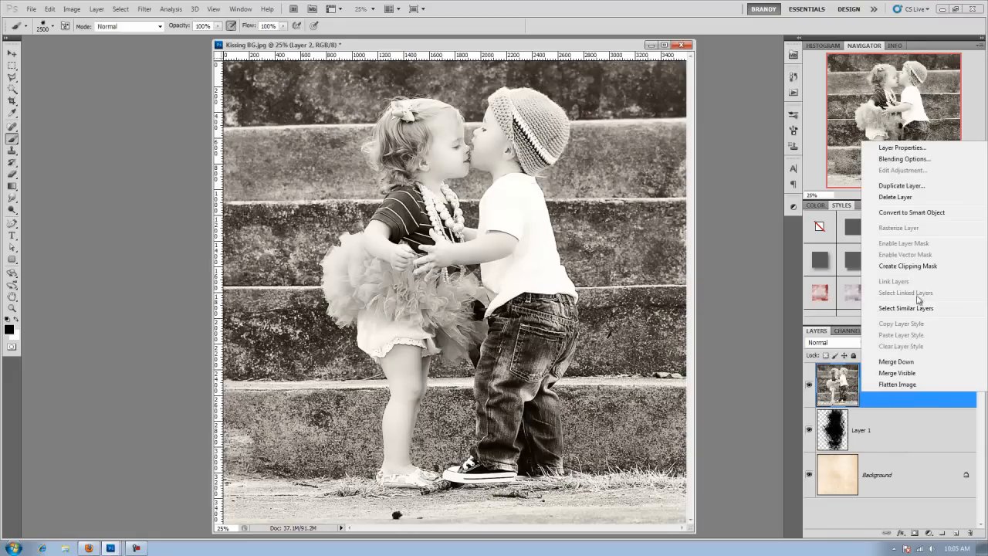
click(916, 266)
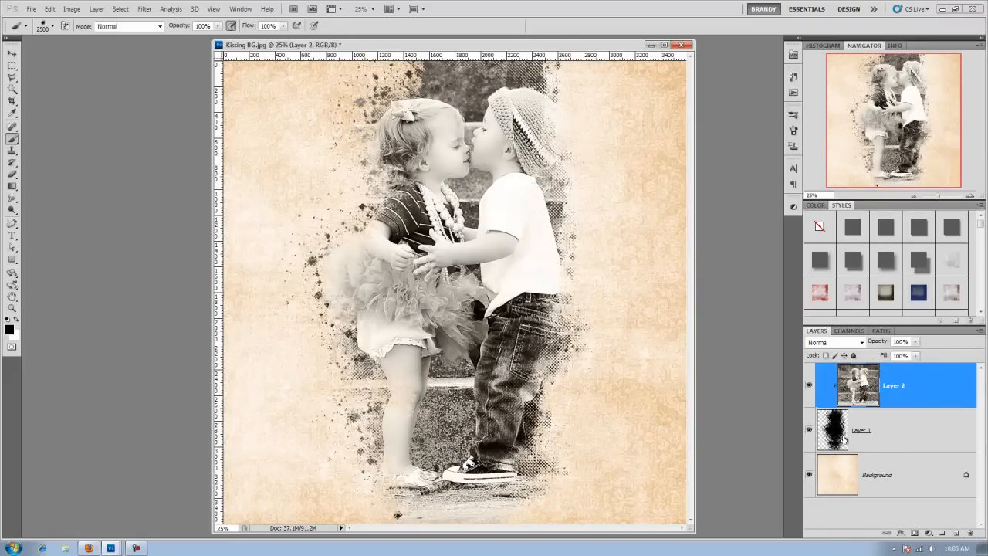
Erase both side edges of Layer 1's splatter shape using the Eraser with a splatter brush reduced to 1500 px.
click(873, 432)
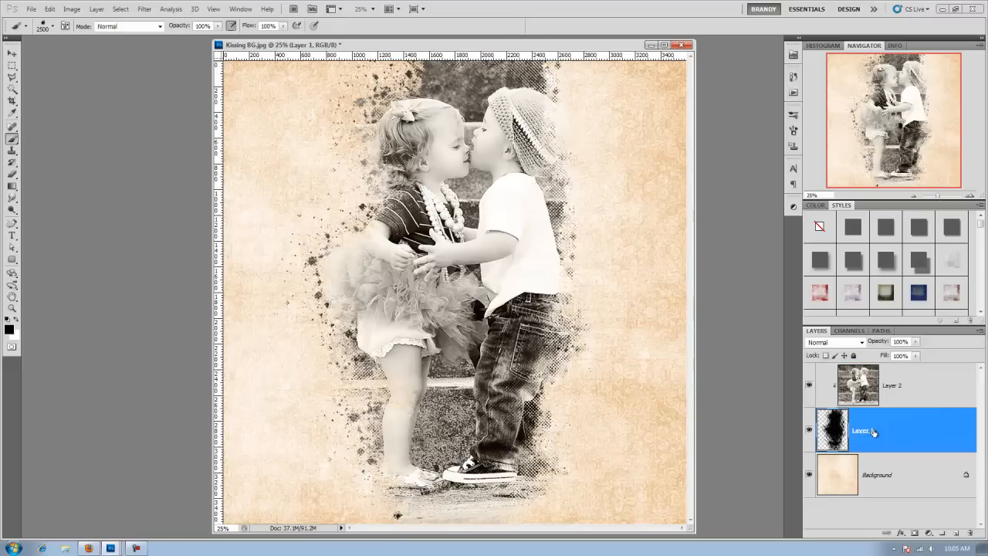
click(13, 177)
click(53, 26)
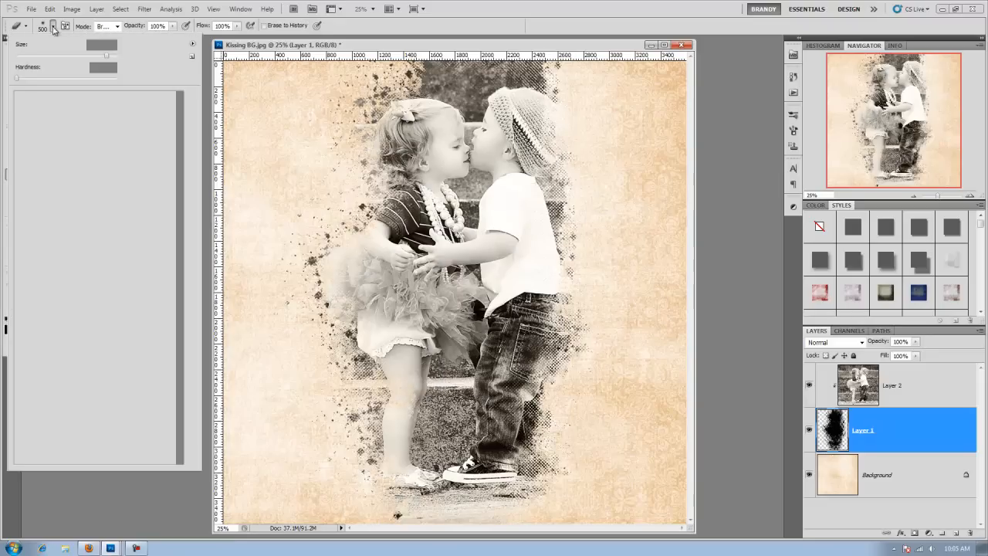
double_click(96, 269)
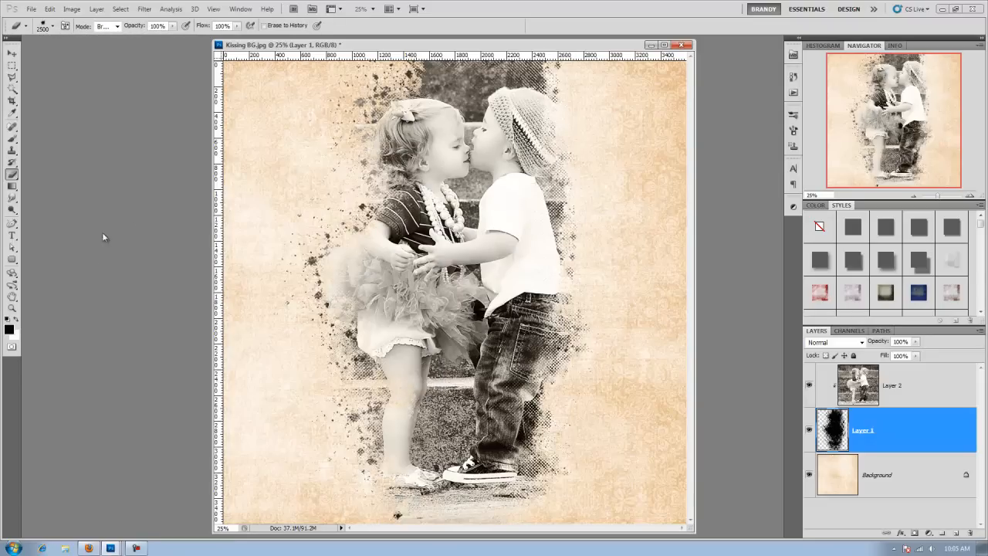
click(613, 282)
key(bracketleft)
key(bracketleft)
key(bracketleft)
key(bracketleft)
key(bracketleft)
key(bracketleft)
key(bracketleft)
key(bracketleft)
key(bracketleft)
key(bracketleft)
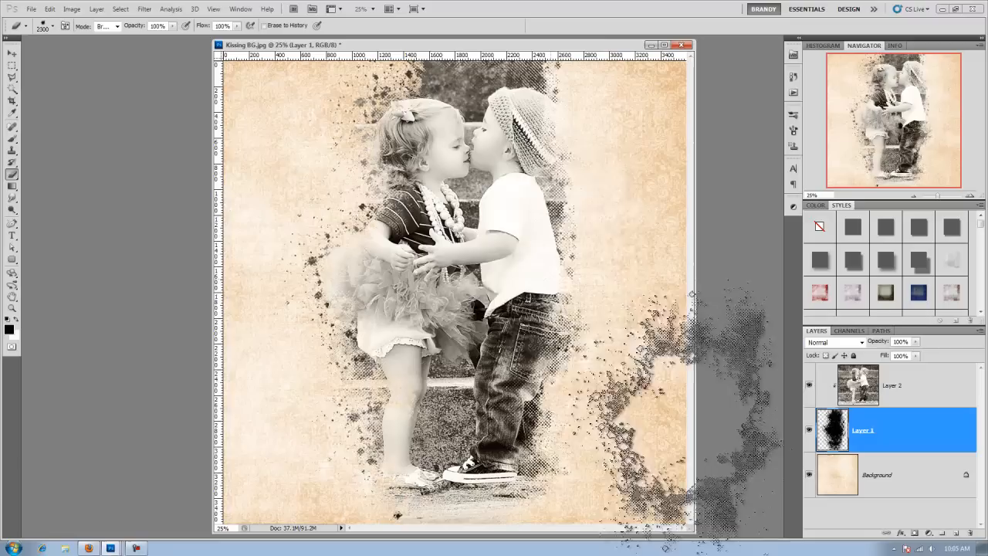
click(595, 247)
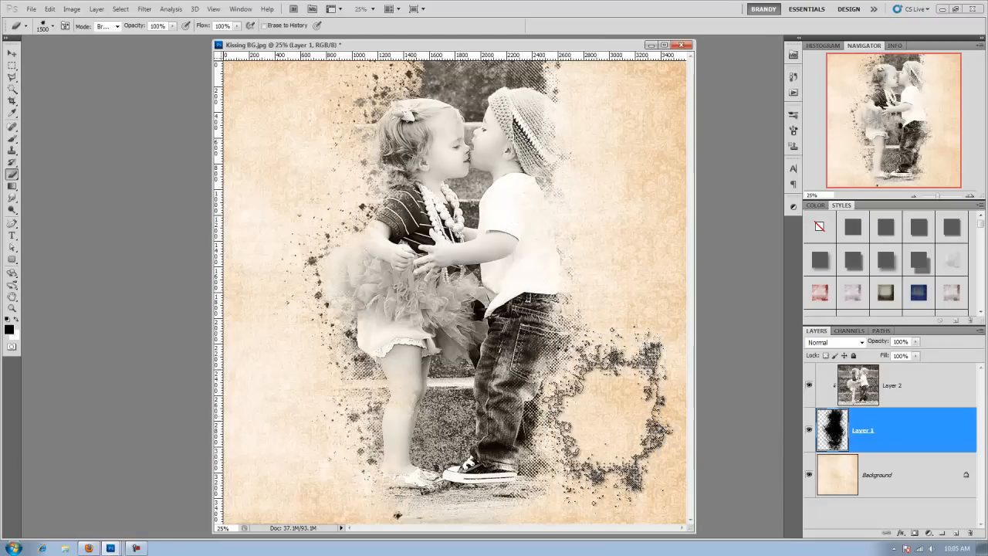
click(324, 386)
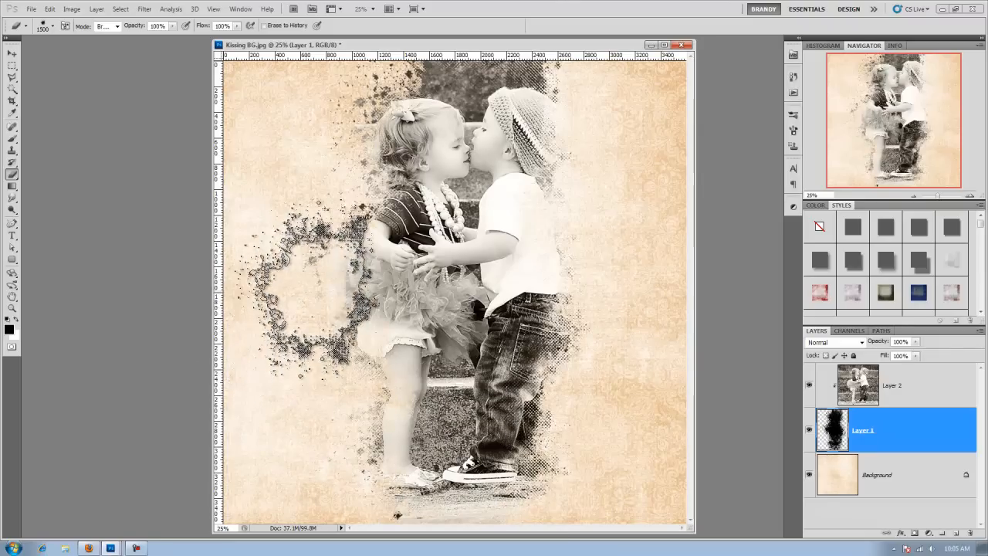
Erase more of Layer 1's splatter shape left of the girl and along the boy's hat and back with the 1500 px splatter eraser.
click(297, 139)
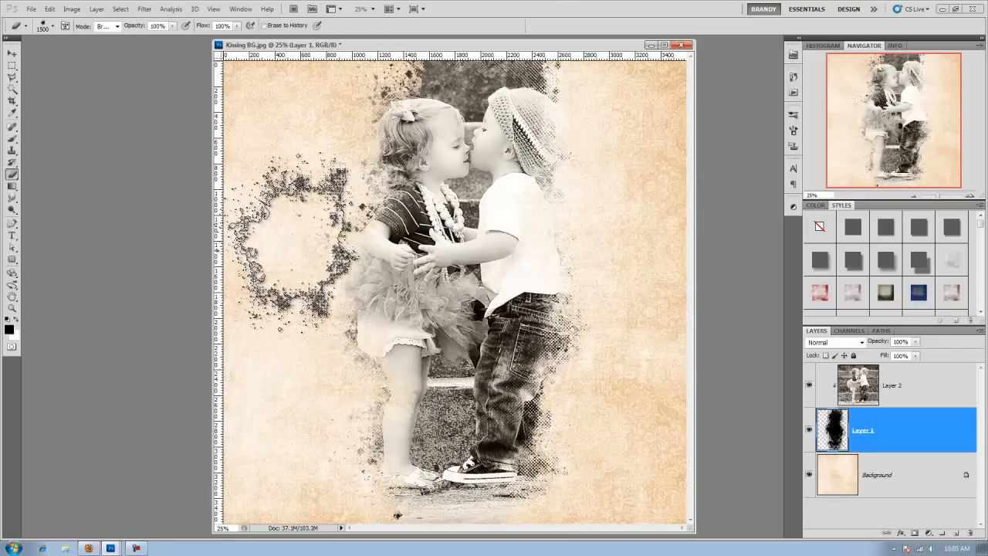
click(575, 112)
click(602, 282)
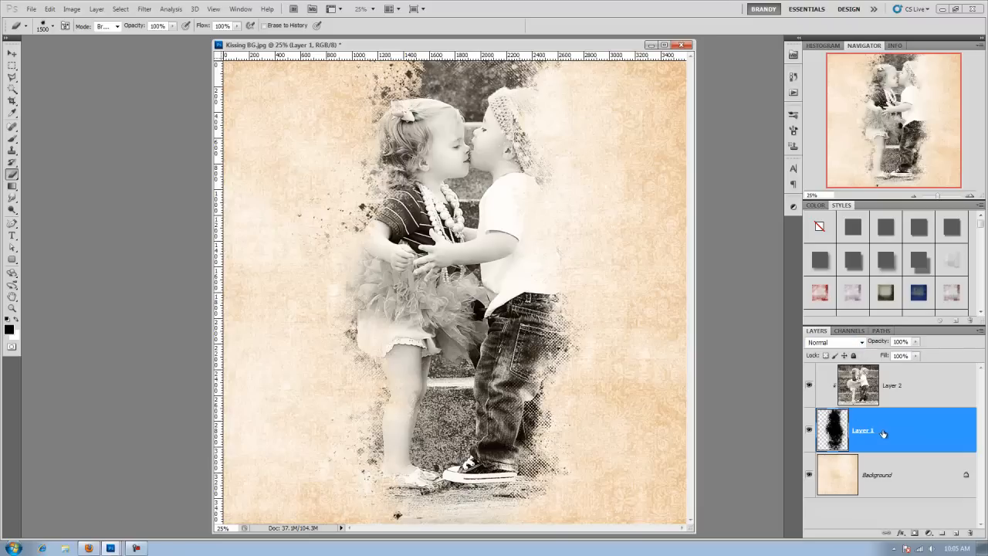
Try the Color Burn and Overlay blend modes on Layer 1 and settle on Luminosity.
click(863, 344)
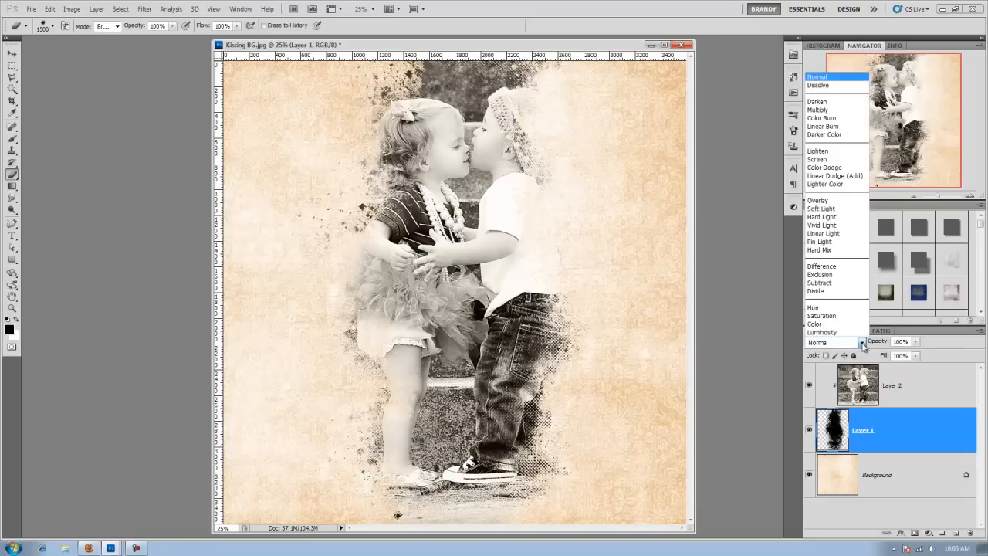
click(823, 119)
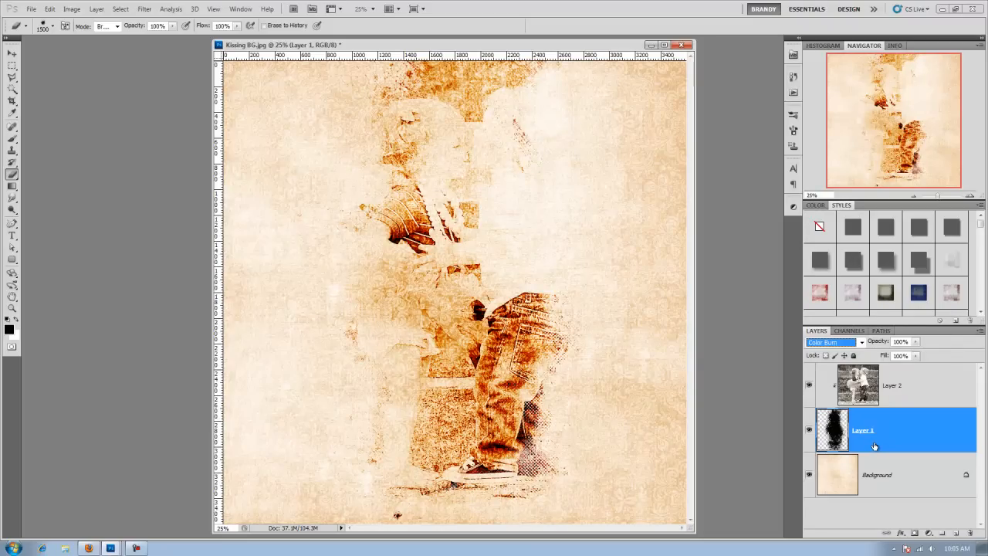
click(862, 343)
click(842, 202)
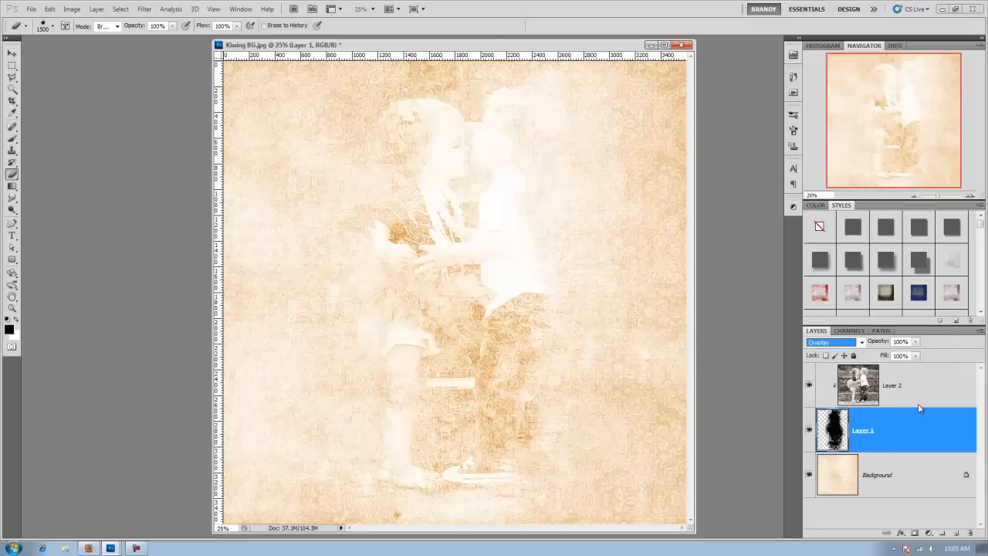
click(862, 342)
click(841, 337)
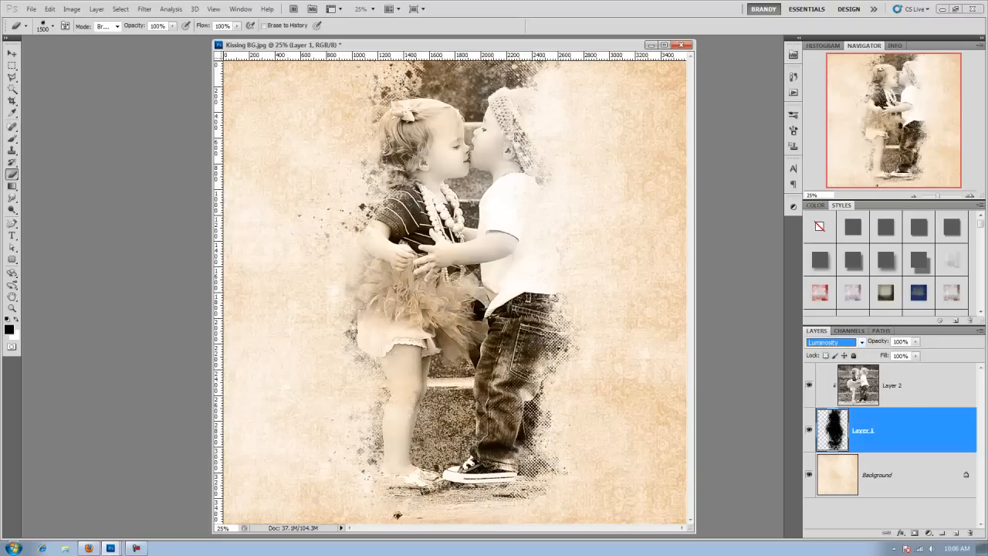
Link Layer 2 and Layer 1 and move the clipped photo together to the right side of the tan background.
click(12, 53)
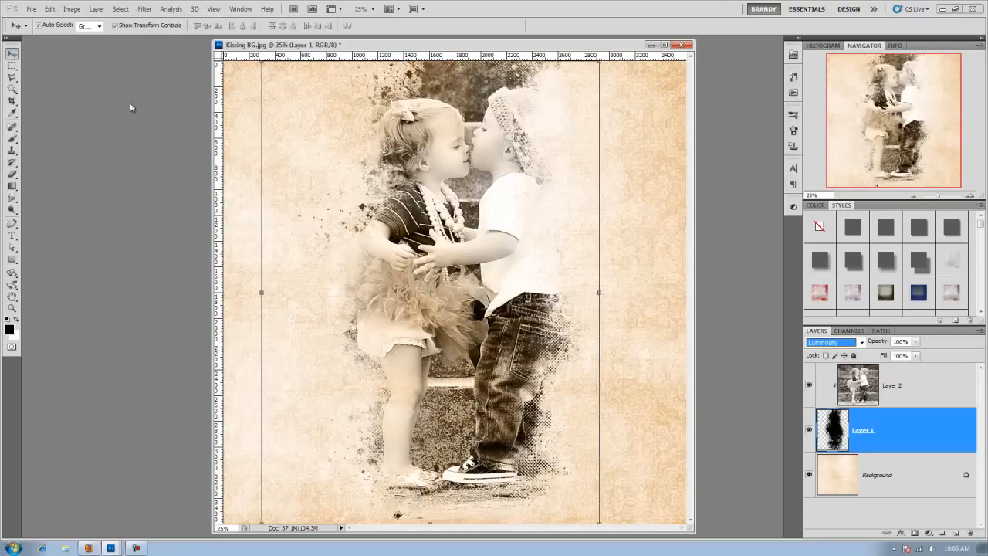
click(892, 401)
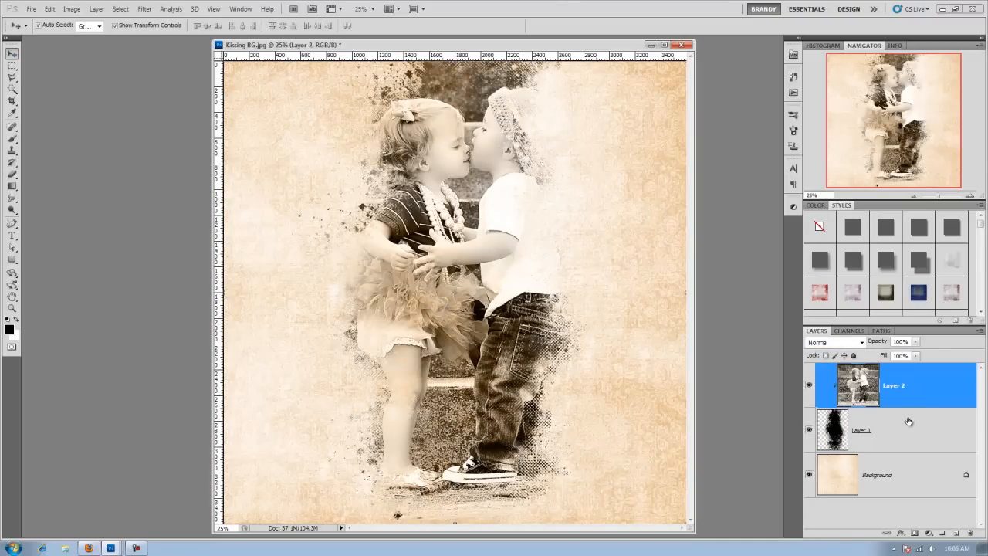
shift+click(908, 427)
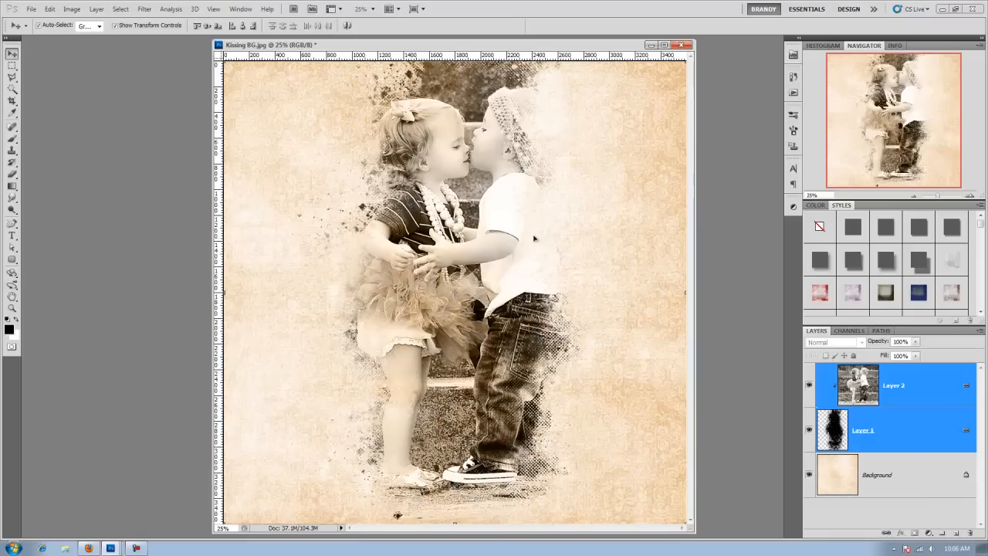
drag(466, 232, 583, 231)
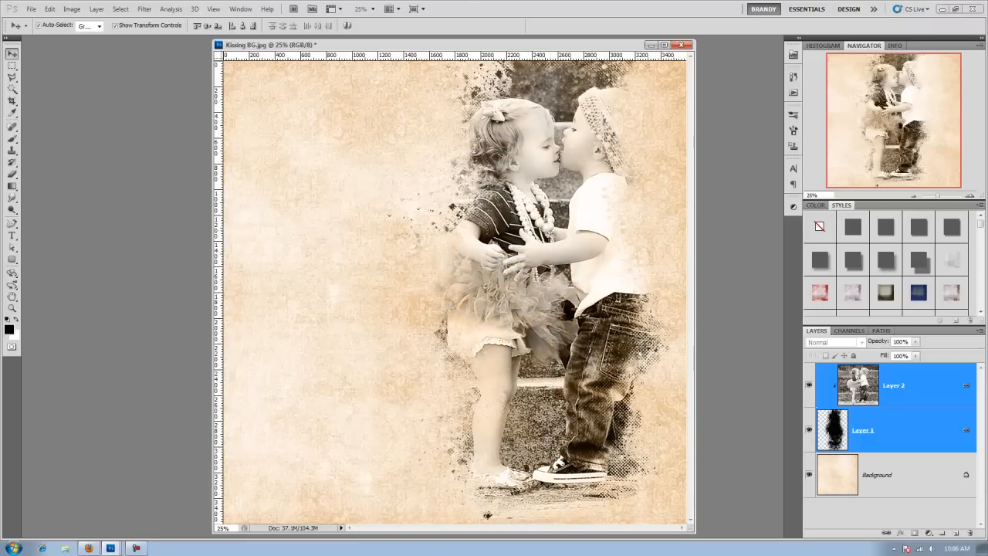
drag(487, 515, 484, 515)
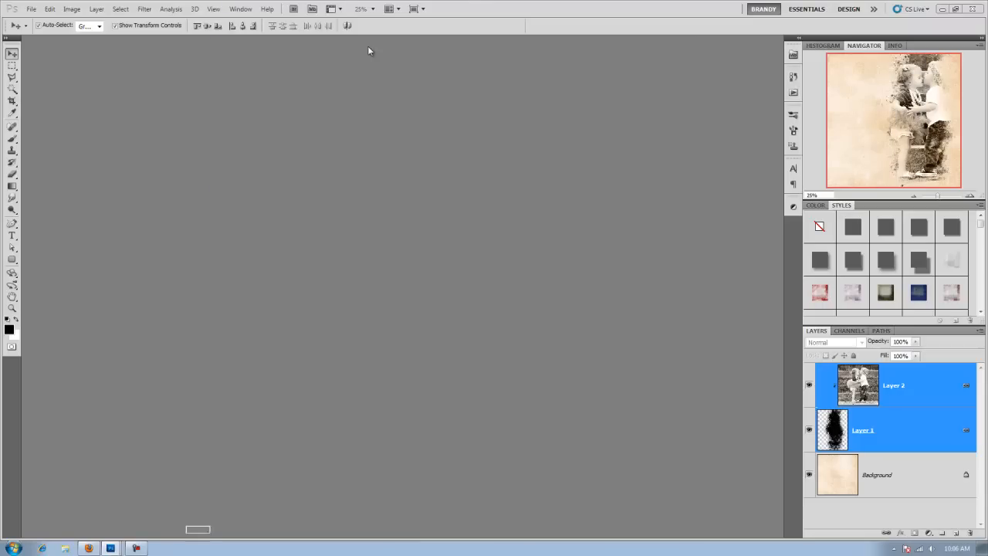
Bring up the finished layout BMU_081011_Tutorial_BlendingBackgrounds_LO.psd and place its window over the working document for comparison.
click(110, 548)
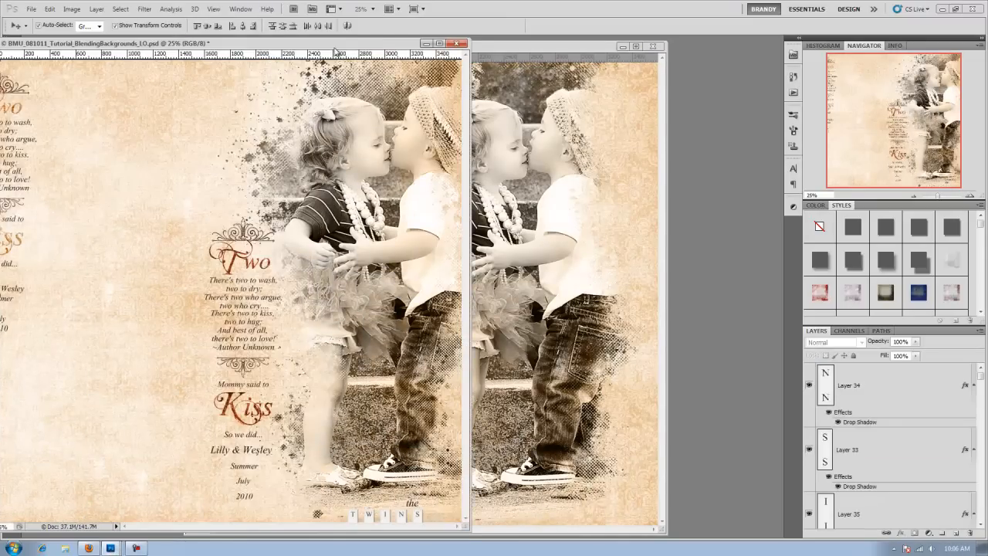
drag(389, 43, 533, 45)
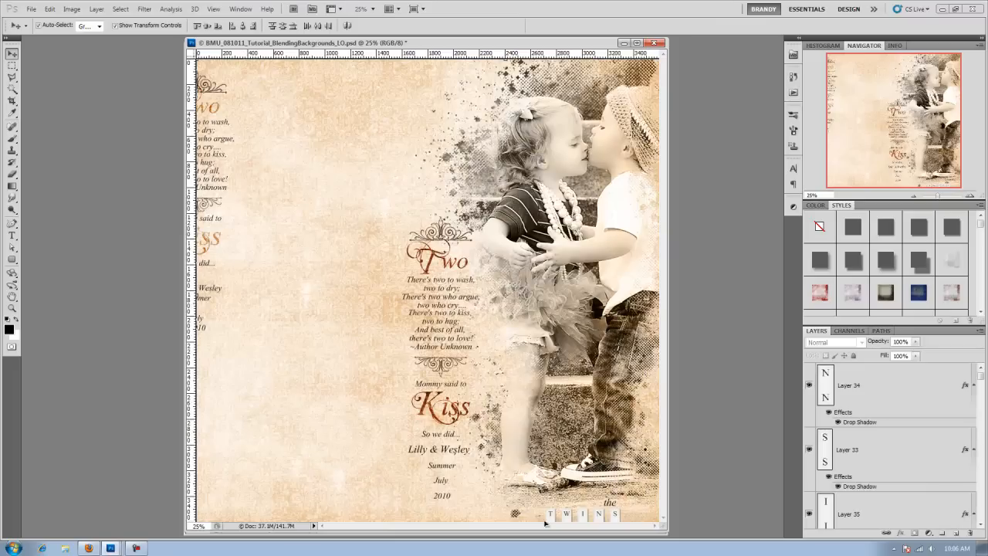